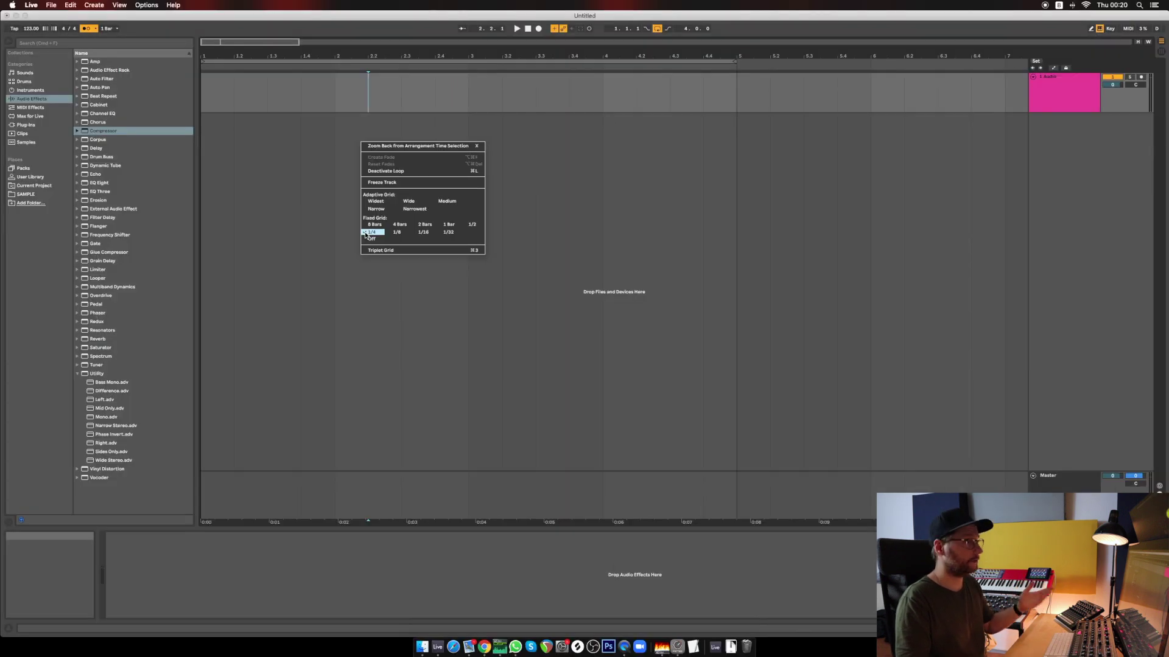
Step: Play the empty arrangement from its beginning and stop playback
{"action": "left_click", "coordinate": [438, 390]}
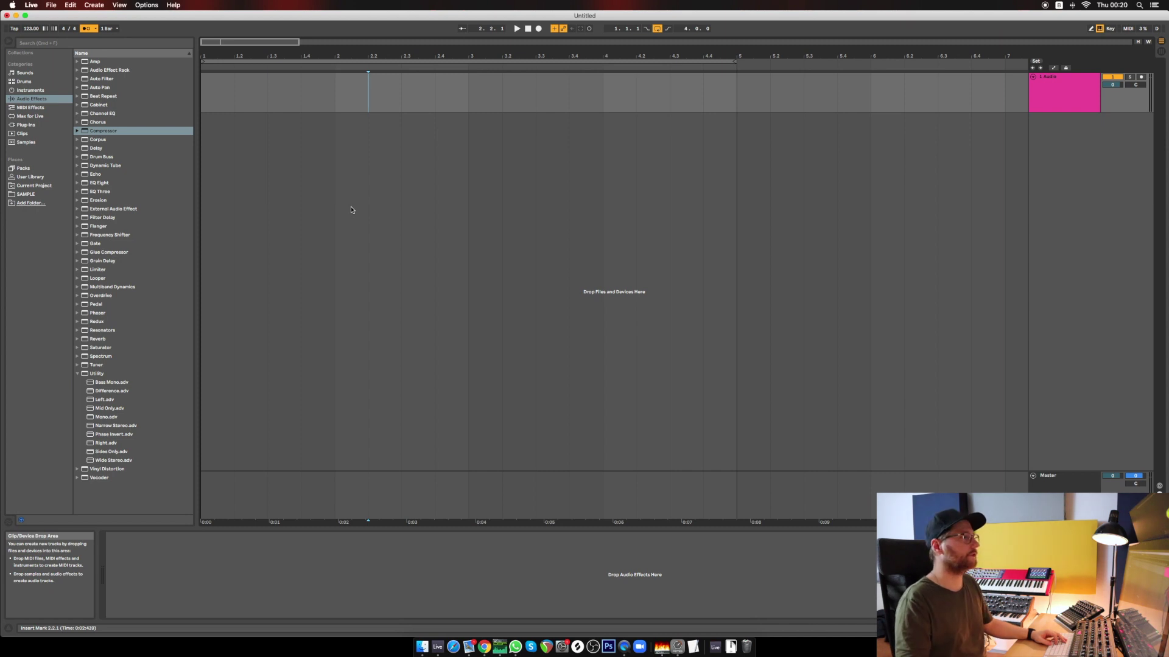
{"action": "double_click", "coordinate": [529, 28]}
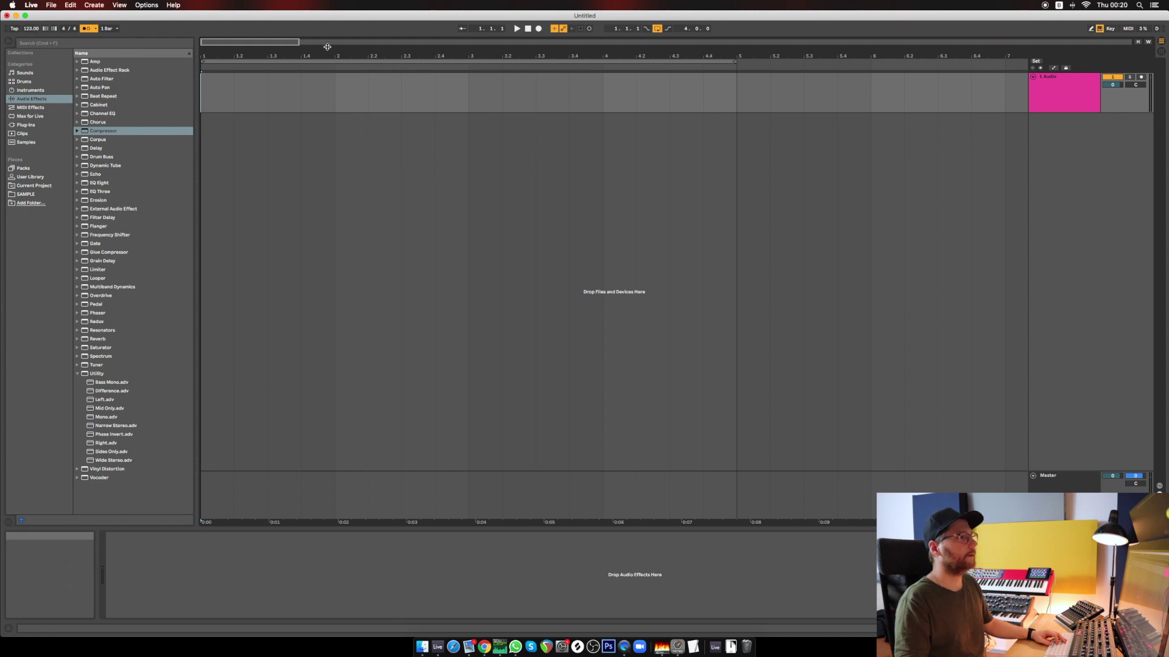
{"action": "key", "text": "space"}
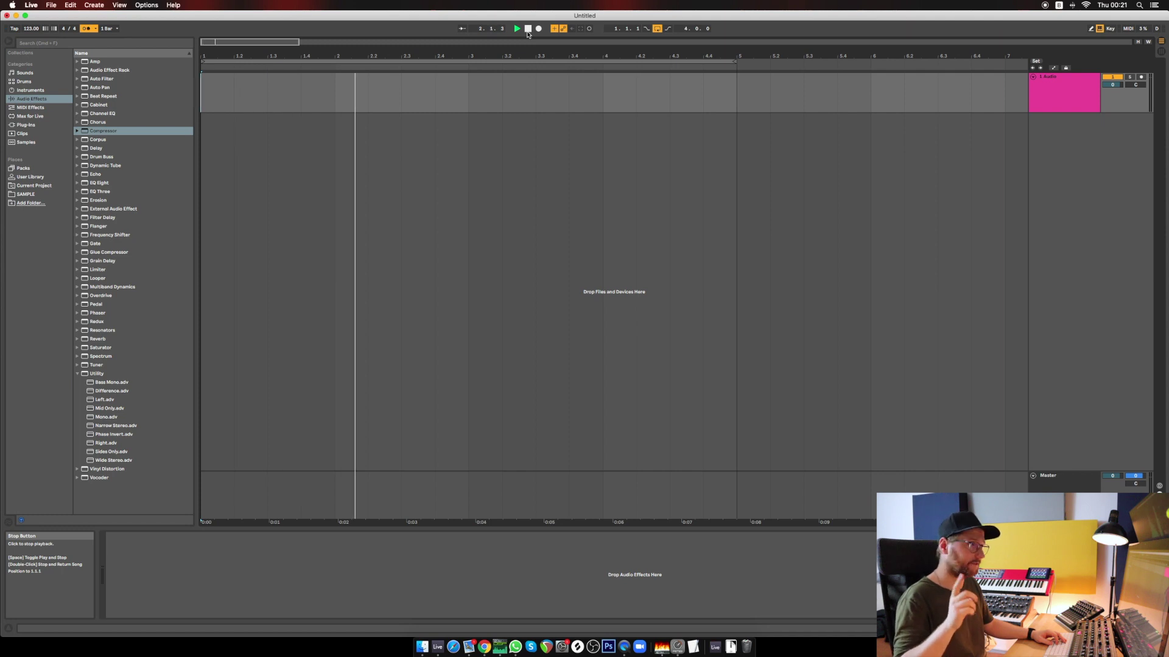
{"action": "left_click", "coordinate": [527, 31]}
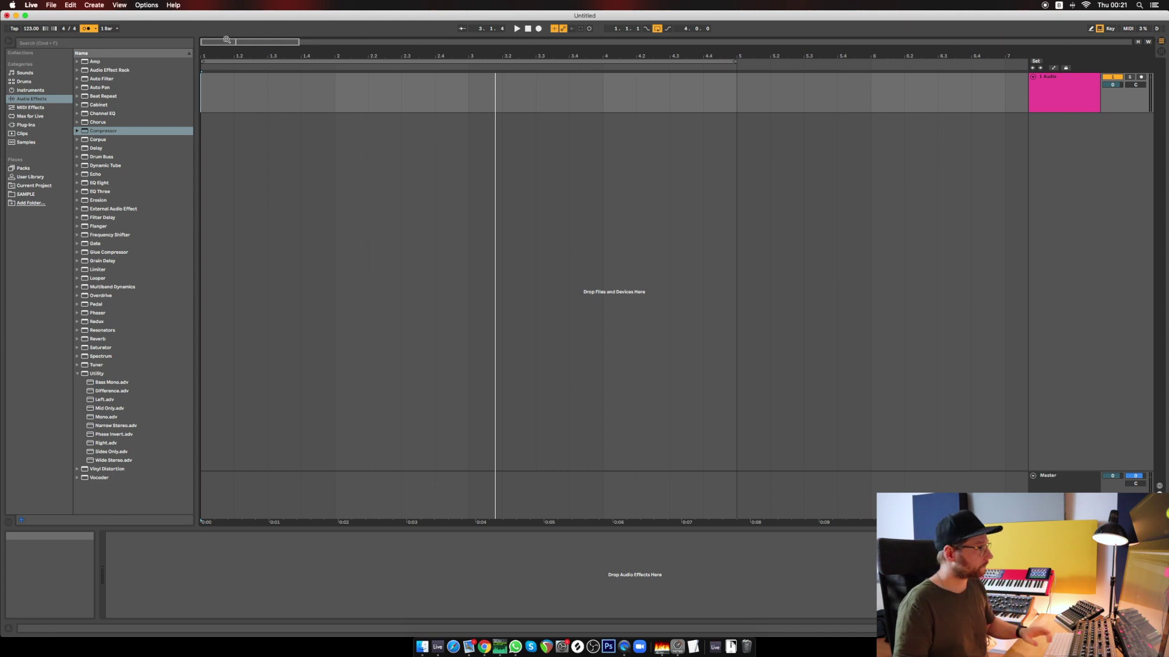
{"action": "left_click_drag", "start_coordinate": [210, 41], "coordinate": [210, 42]}
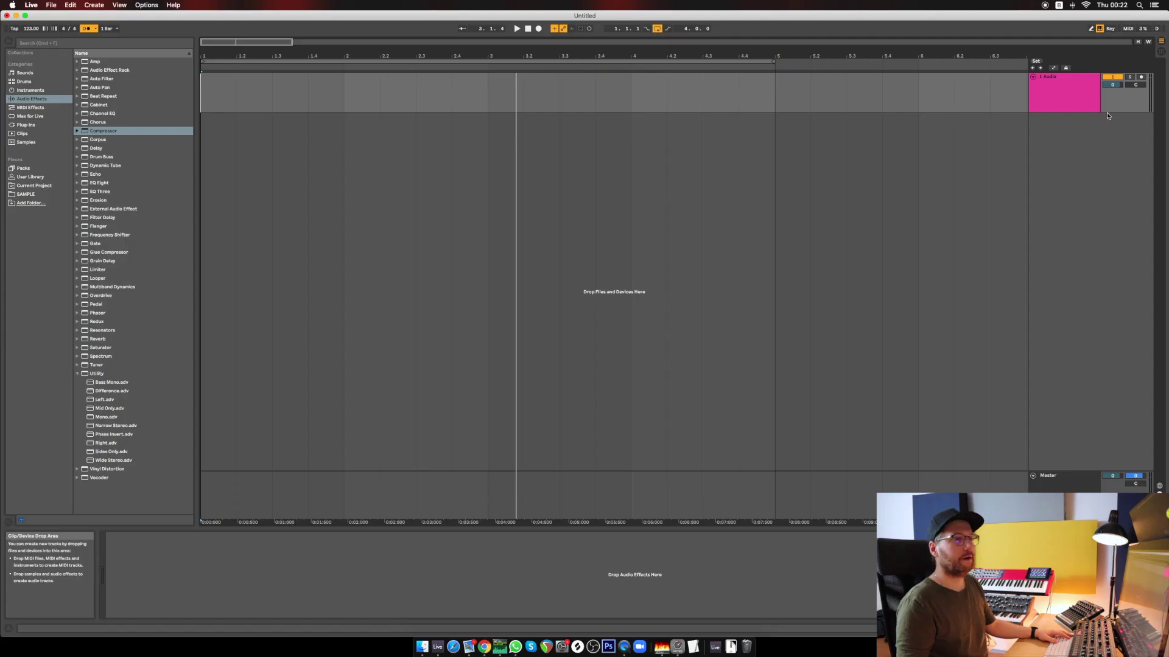
Step: Browse the SAMPLE place to the PYSH KICKS folder inside MASCHINE USER BEST
{"action": "left_click", "coordinate": [1070, 102]}
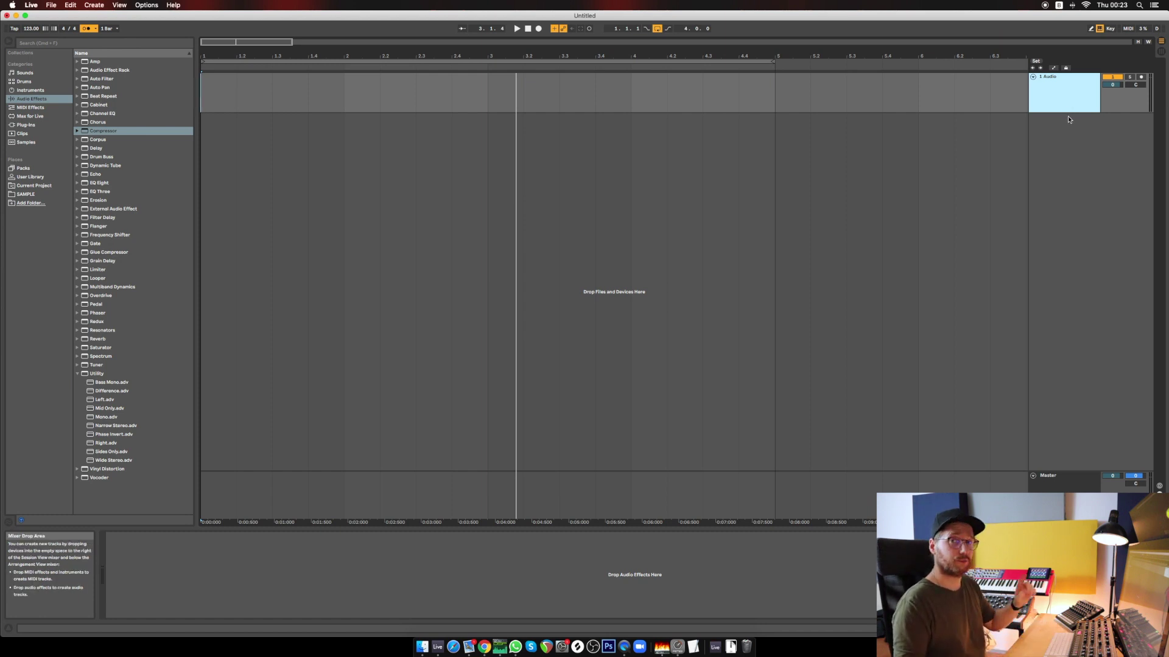
{"action": "left_click", "coordinate": [29, 196]}
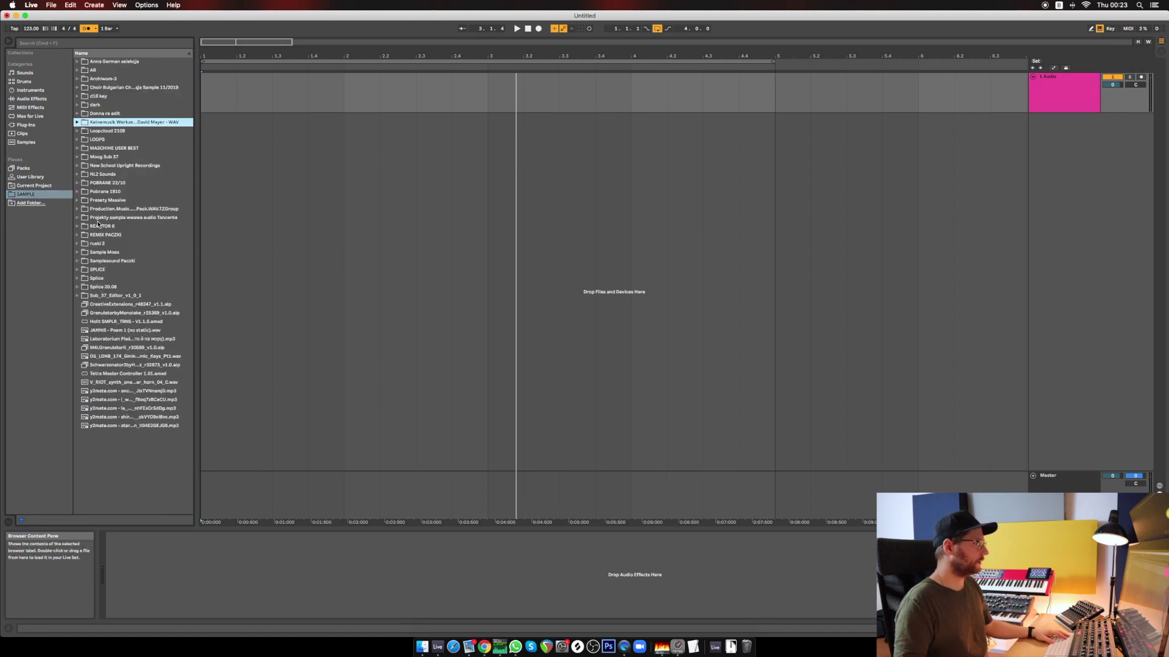
{"action": "left_click", "coordinate": [100, 148]}
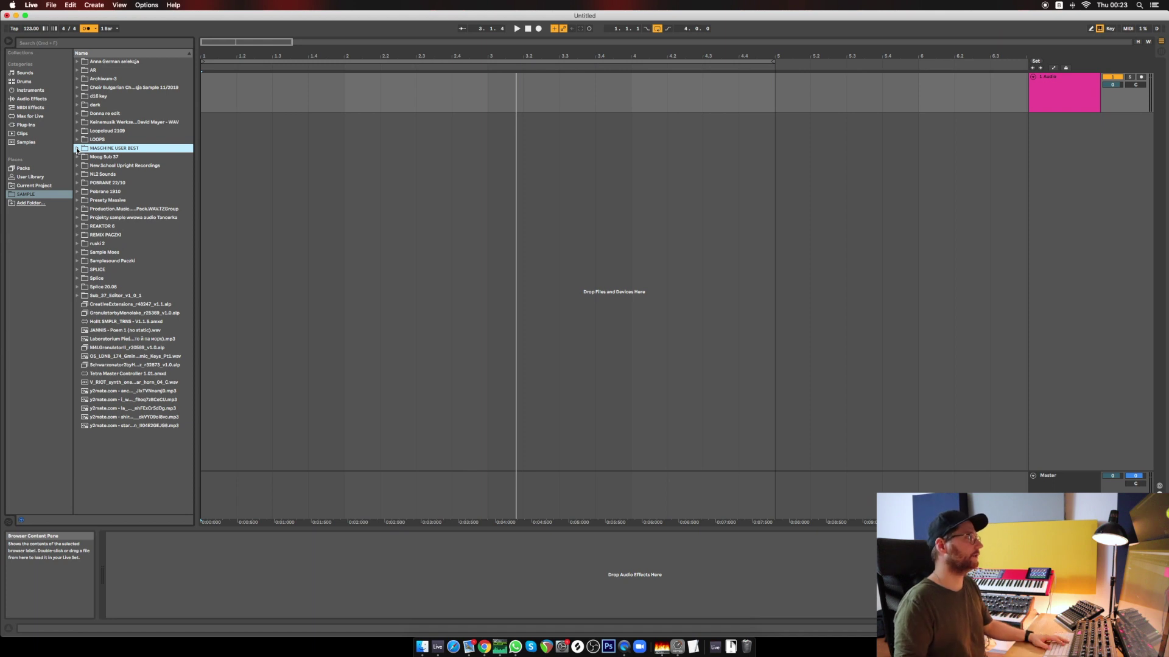
{"action": "left_click", "coordinate": [77, 149]}
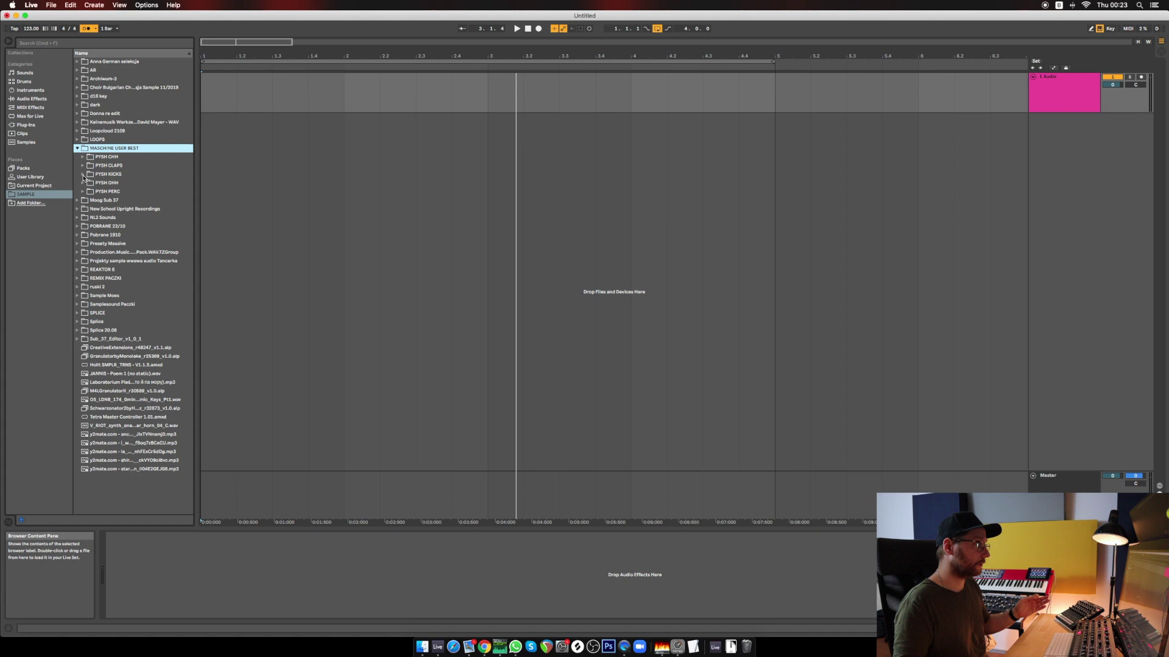
{"action": "left_click", "coordinate": [83, 175]}
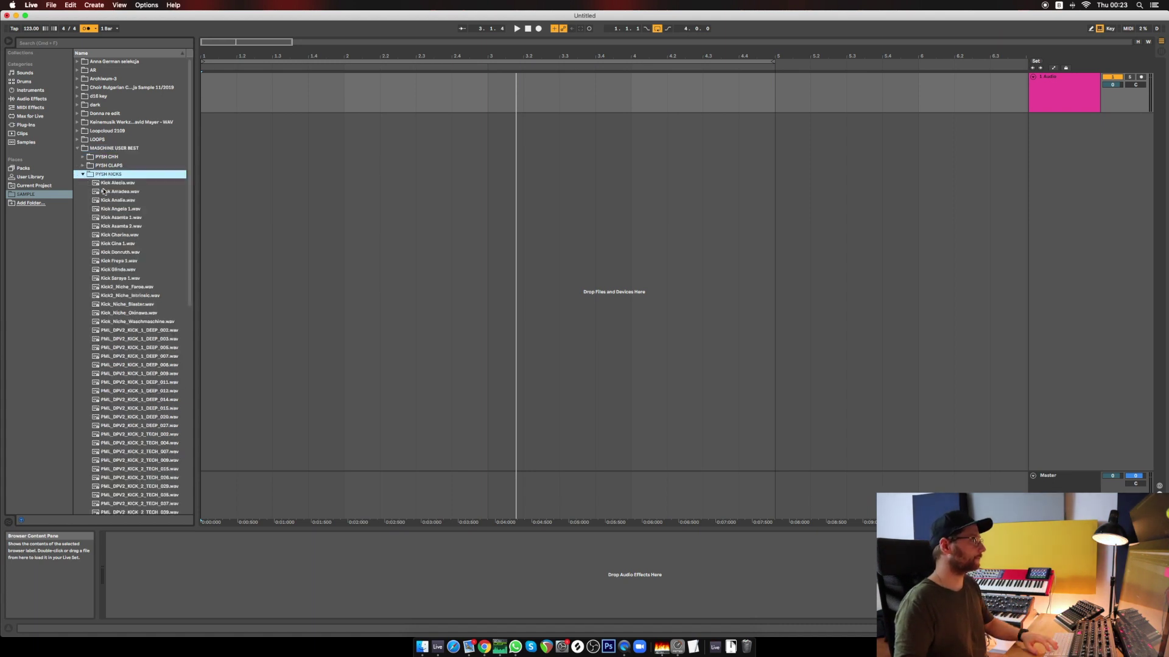
Step: Audition the kick samples and place Kick Donruth.wav at 1.1.1 on the audio track
{"action": "left_click", "coordinate": [117, 193]}
{"action": "key", "text": "Down"}
{"action": "key", "text": "Down"}
{"action": "key", "text": "Down"}
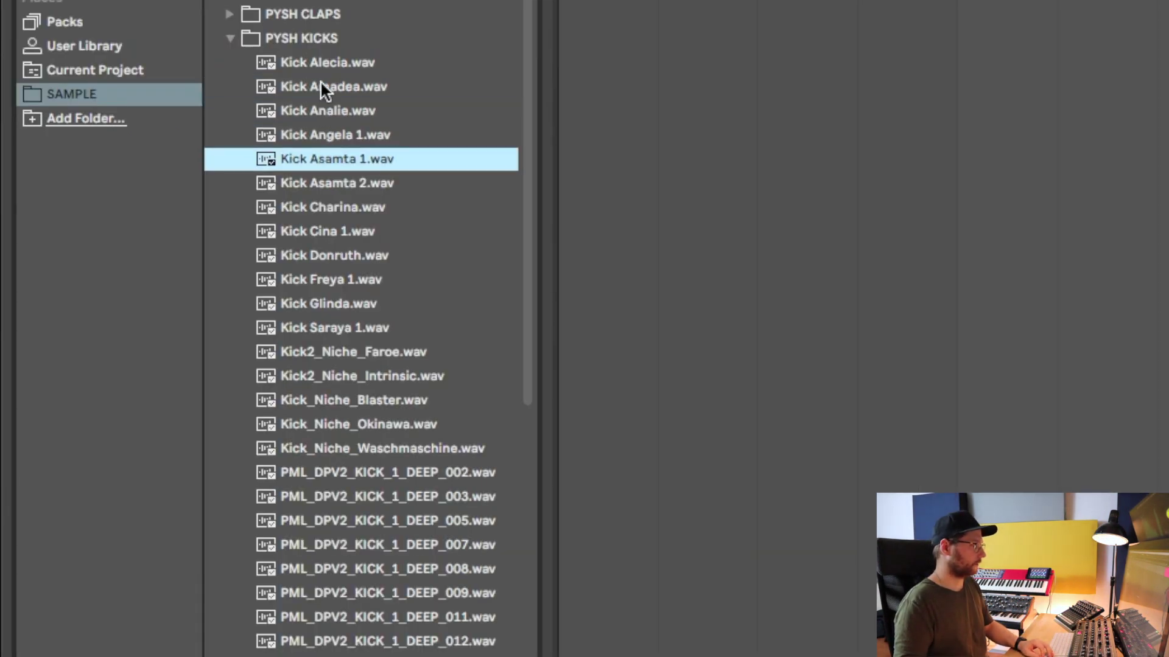
{"action": "key", "text": "Down"}
{"action": "key", "text": "Down"}
{"action": "key", "text": "Down"}
{"action": "key", "text": "Down"}
{"action": "key", "text": "Down"}
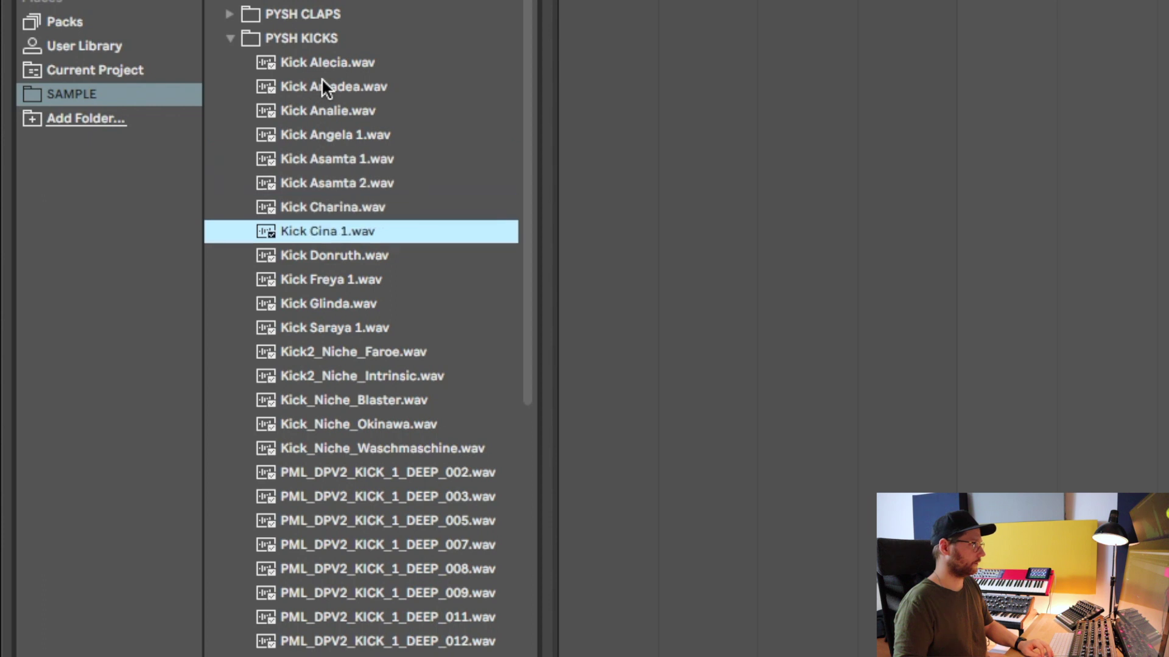
{"action": "key", "text": "Up"}
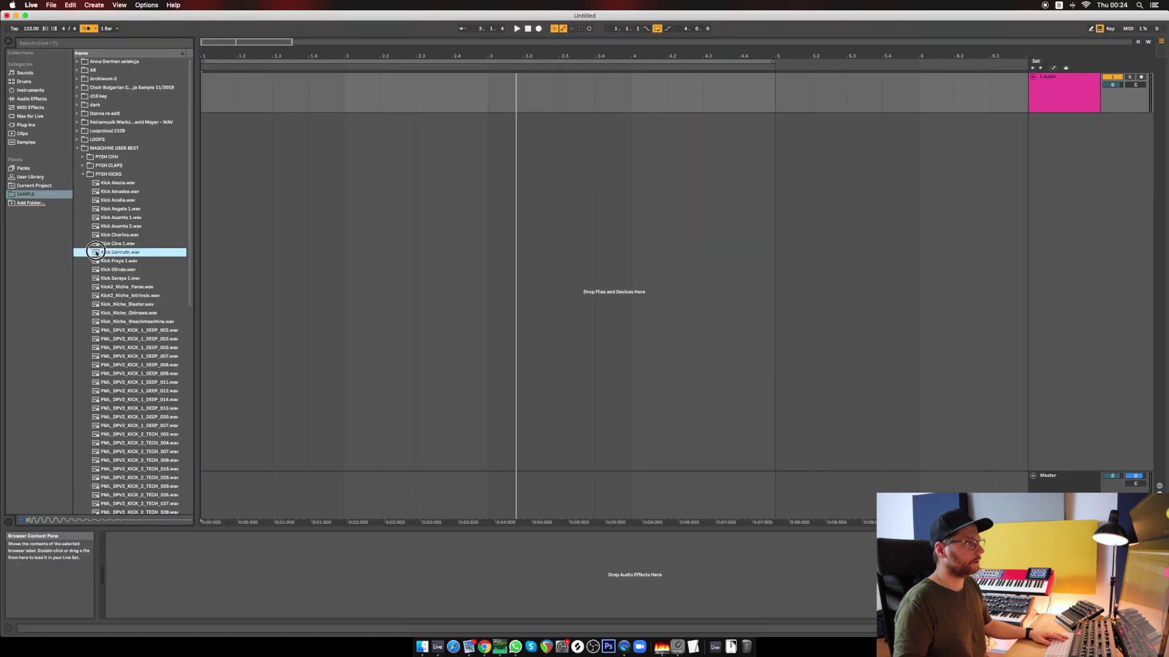
{"action": "left_click_drag", "start_coordinate": [96, 252], "coordinate": [211, 97]}
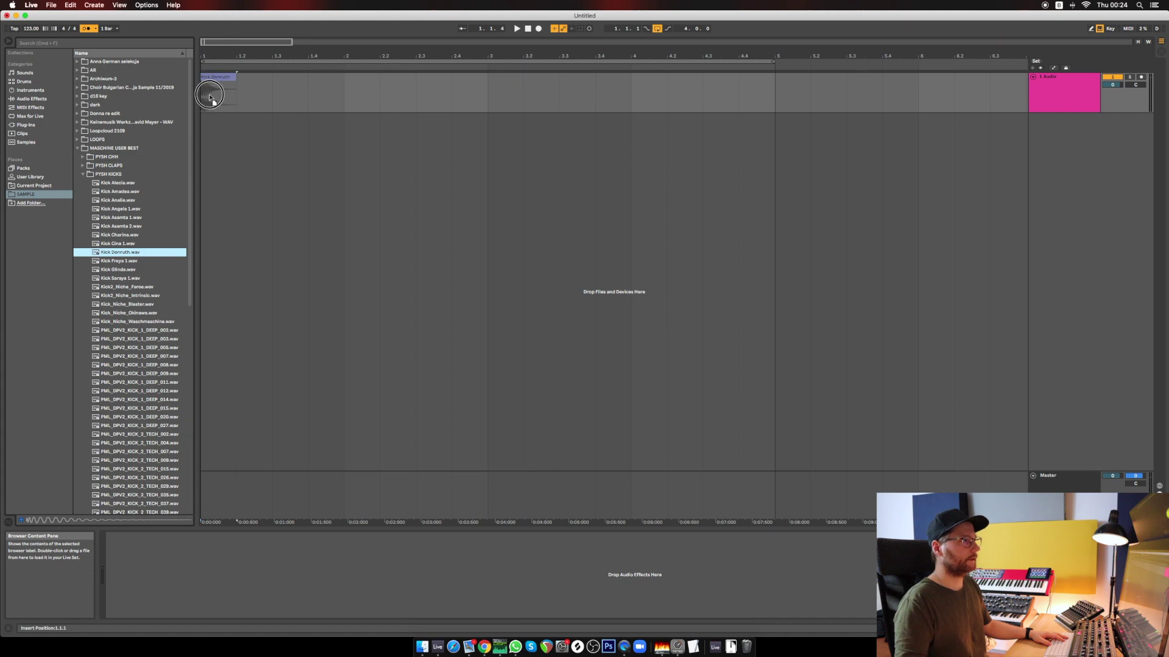
Step: Duplicate the one-beat kick section 15 times so a kick falls on every beat of four bars
{"action": "left_click", "coordinate": [233, 77]}
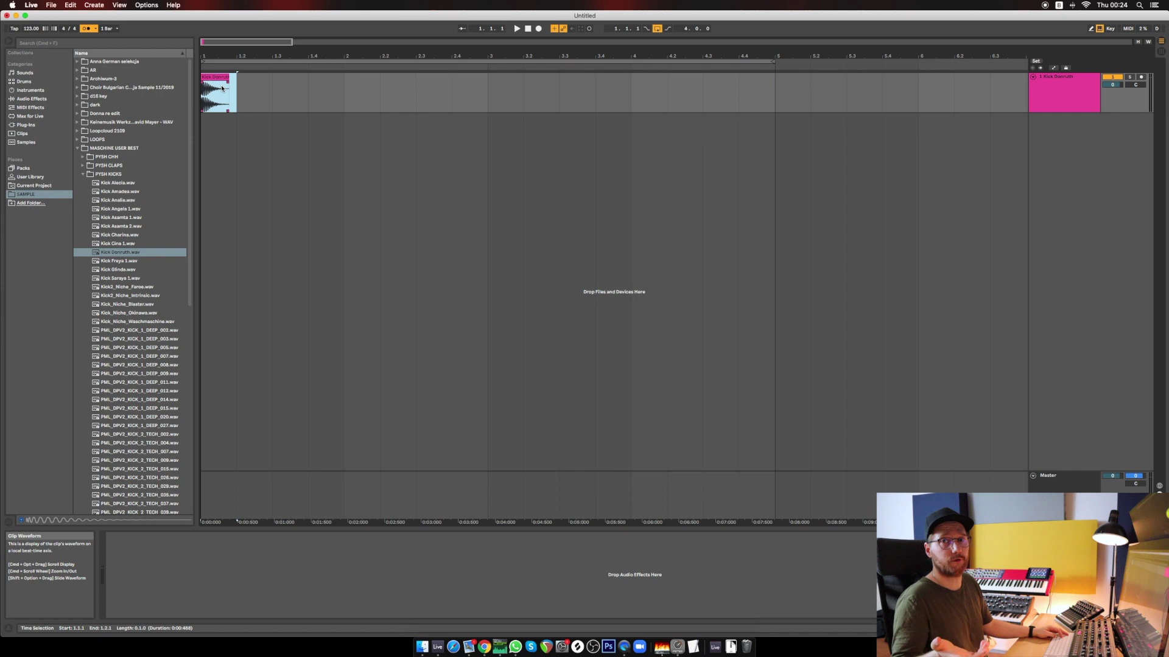
{"action": "key", "text": "super+d"}
{"action": "key", "text": "super+d"}
{"action": "key", "text": "super+d"}
{"action": "key", "text": "super+d"}
{"action": "key", "text": "super+d"}
{"action": "key", "text": "super+d"}
{"action": "key", "text": "super+d"}
{"action": "key", "text": "super+d"}
{"action": "key", "text": "super+d"}
{"action": "key", "text": "super+d"}
{"action": "key", "text": "super+d"}
{"action": "key", "text": "super+d"}
{"action": "key", "text": "super+d"}
{"action": "key", "text": "super+d"}
{"action": "key", "text": "super+d"}
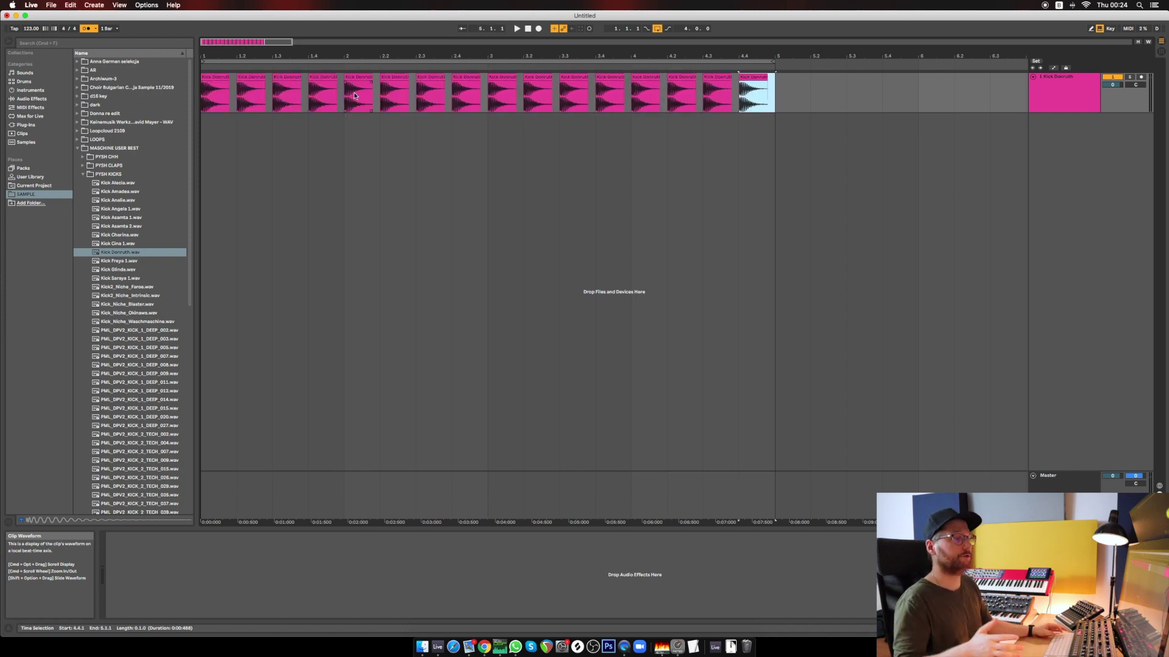
Step: Play the four-bar kick pattern from the start and stop playback
{"action": "left_click", "coordinate": [531, 29]}
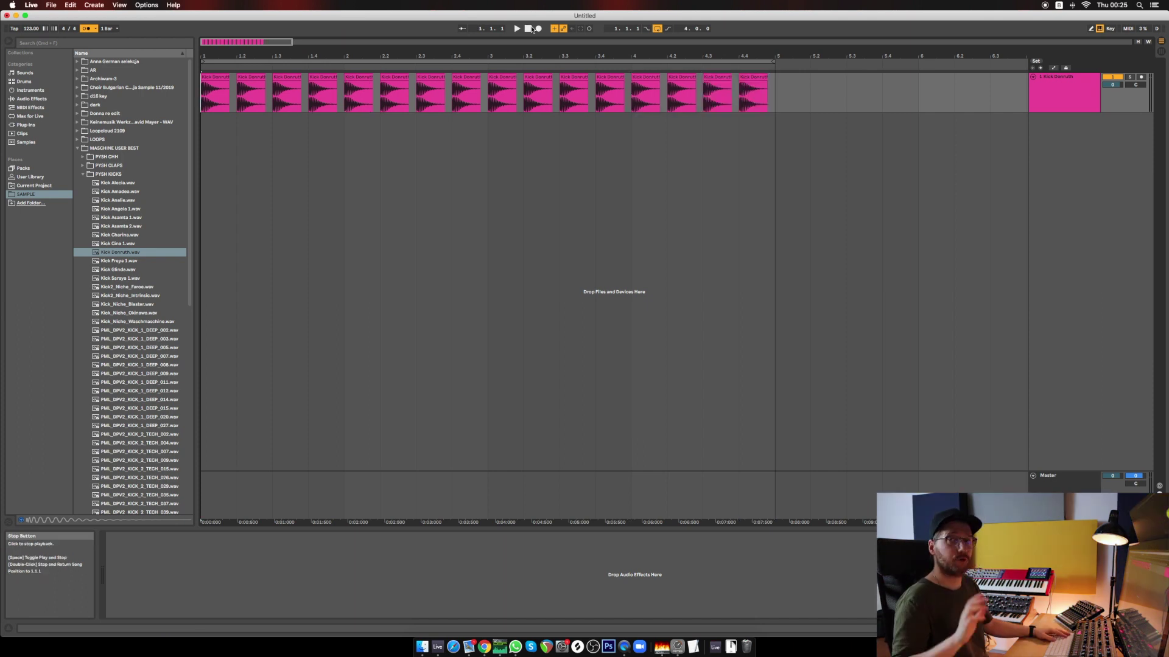
{"action": "key", "text": "space"}
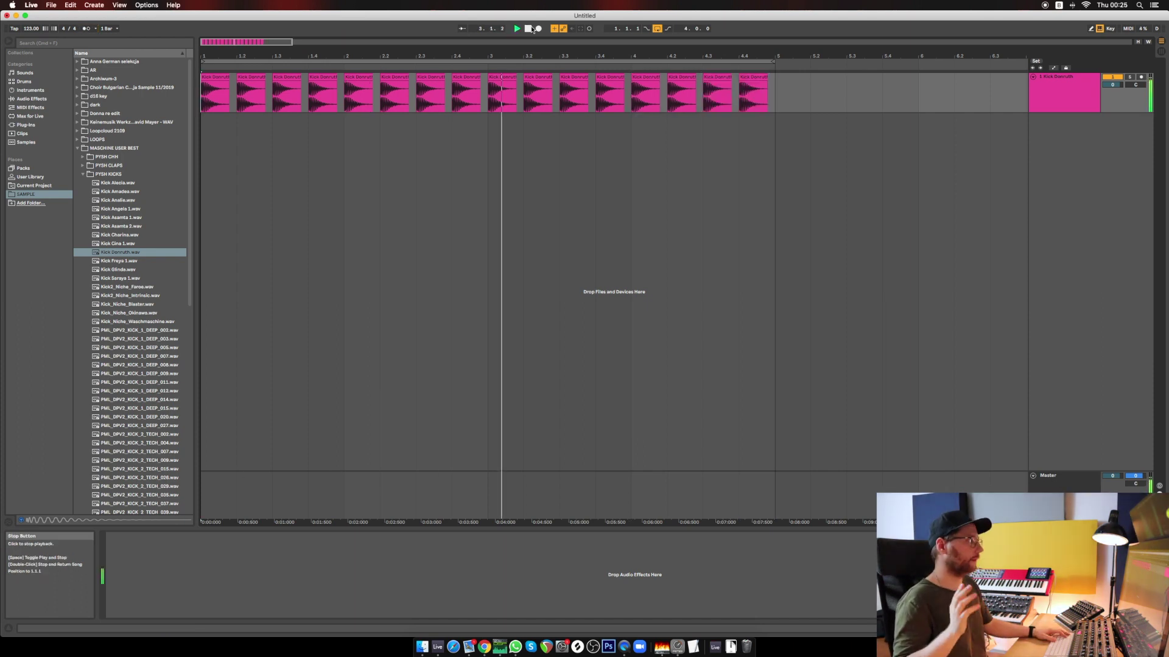
{"action": "left_click", "coordinate": [532, 28]}
Step: Add the second OHH_2_DEEP sample from the PYSH OHH folder at bar 1 on a new audio track
{"action": "left_click", "coordinate": [83, 174]}
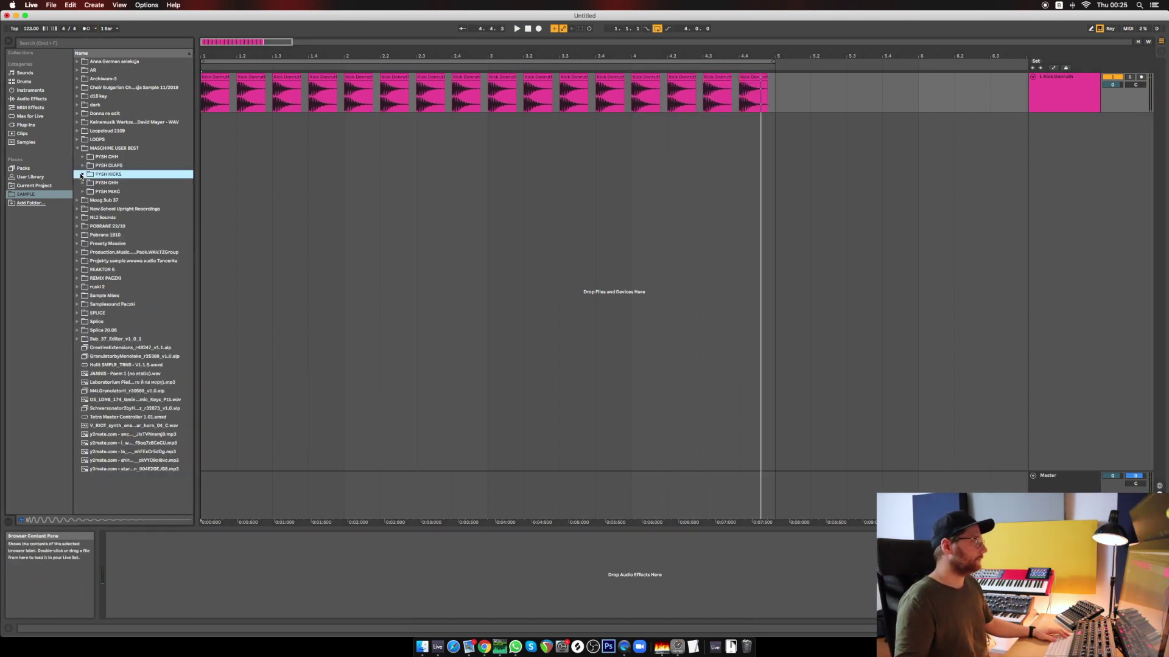
{"action": "left_click", "coordinate": [82, 183]}
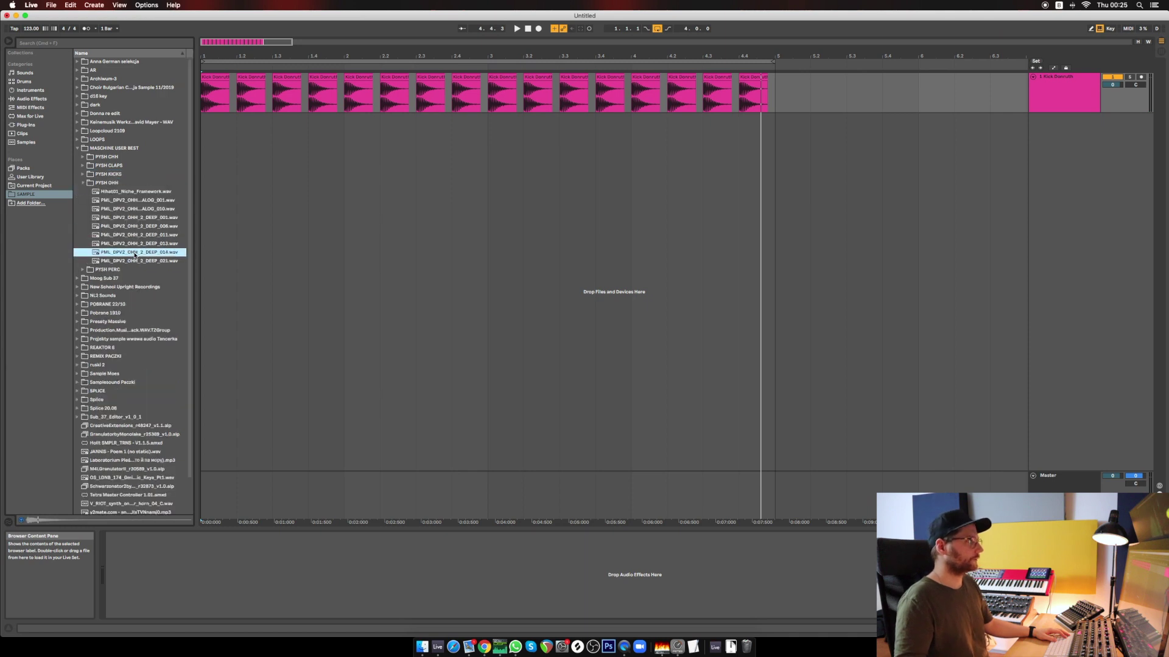
{"action": "left_click", "coordinate": [124, 225]}
{"action": "left_click_drag", "start_coordinate": [124, 256], "coordinate": [243, 134]}
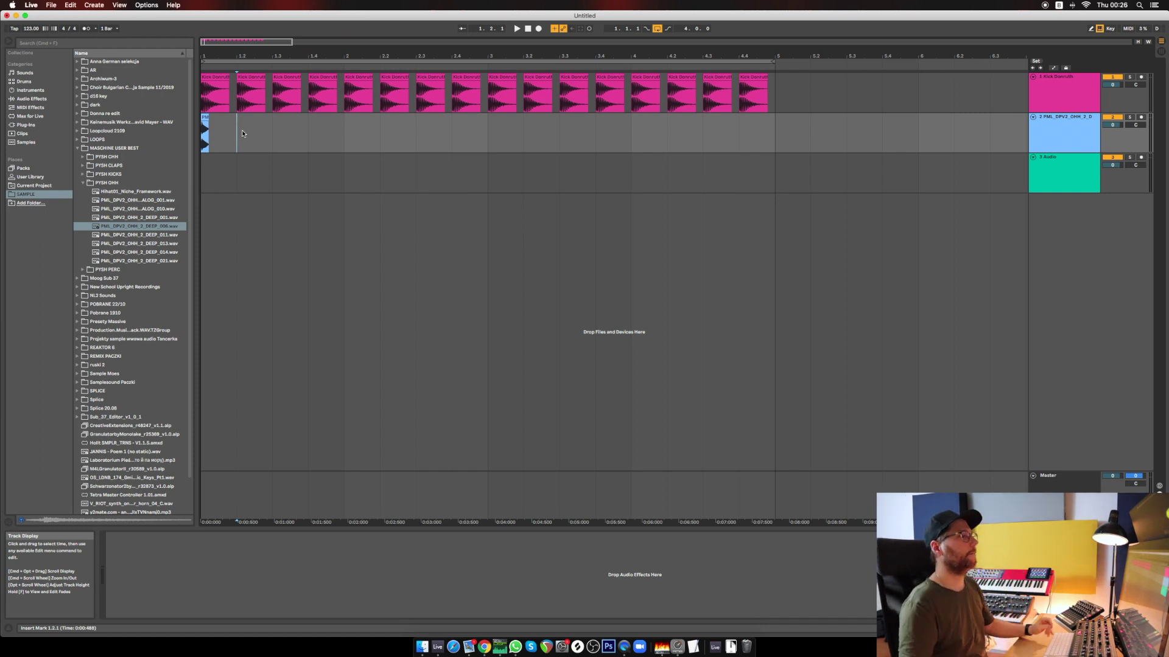
Step: Set the fixed grid to 1/8 and move the hi-hat clip to the offbeat at 1.1.3
{"action": "right_click", "coordinate": [236, 137]}
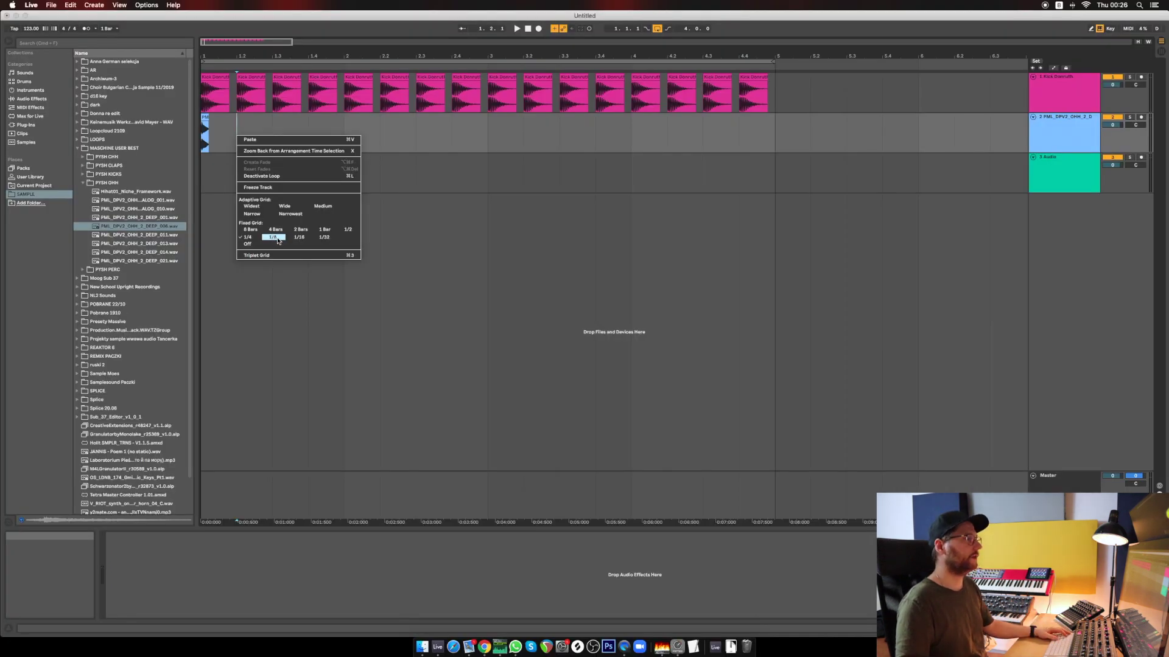
{"action": "left_click", "coordinate": [279, 238]}
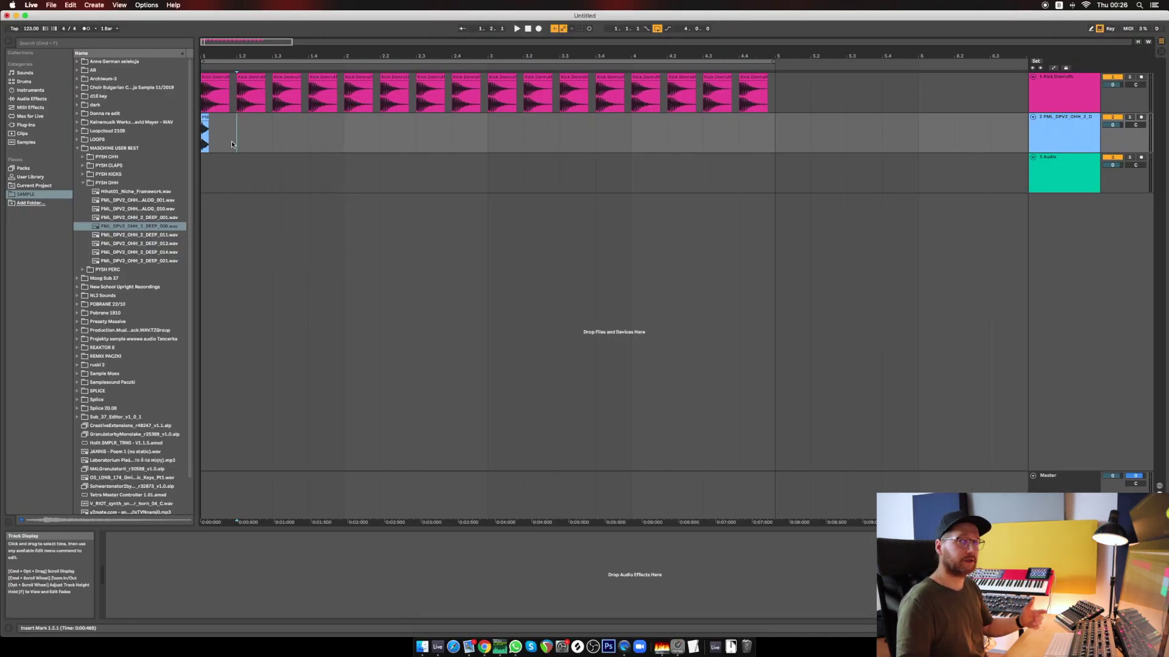
{"action": "left_click", "coordinate": [205, 119]}
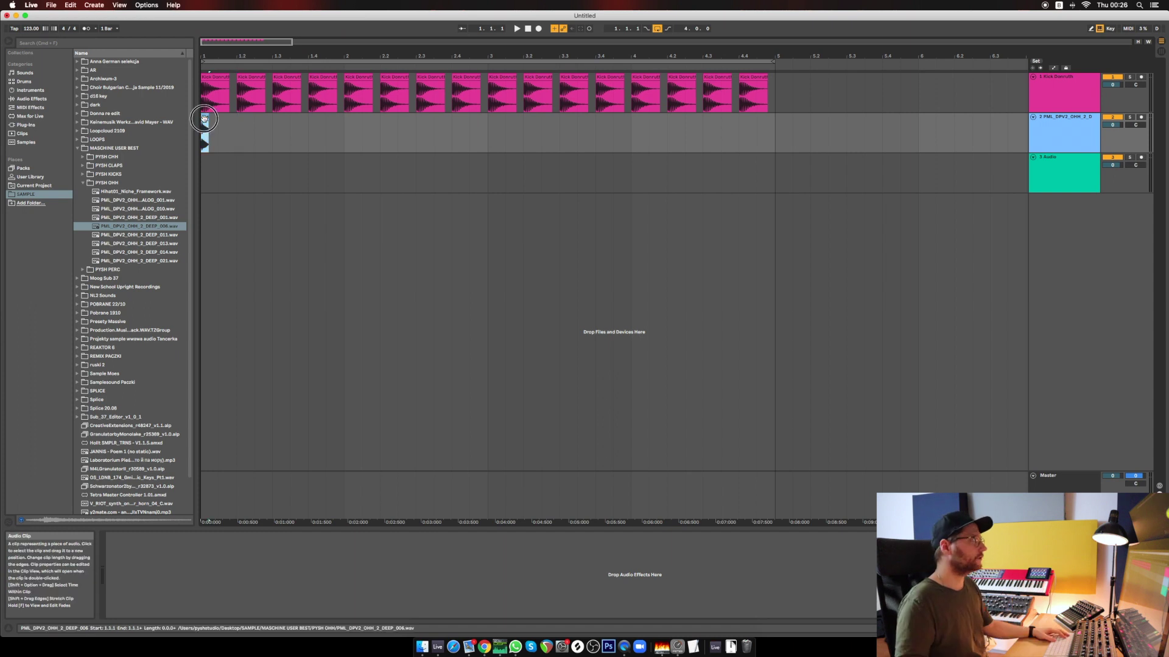
{"action": "left_click_drag", "start_coordinate": [205, 119], "coordinate": [221, 118]}
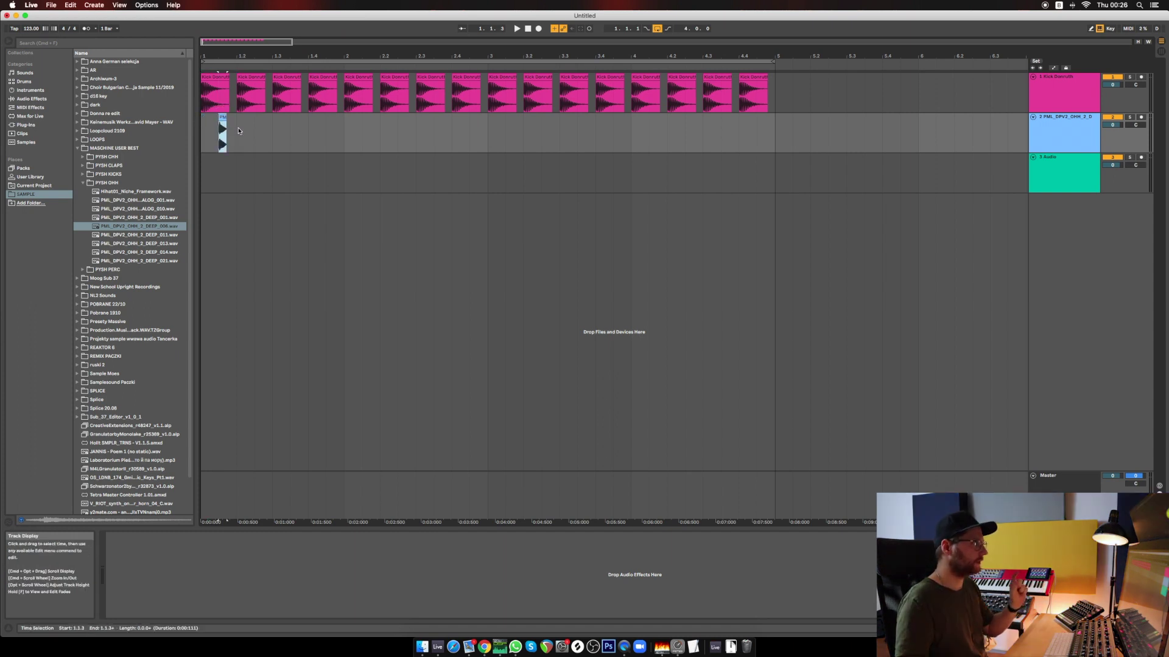
Step: Duplicate the first beat's offbeat hi-hat three times to fill bar 1
{"action": "left_click", "coordinate": [238, 129]}
{"action": "key", "text": "super+d"}
{"action": "key", "text": "super+d"}
{"action": "key", "text": "super+d"}
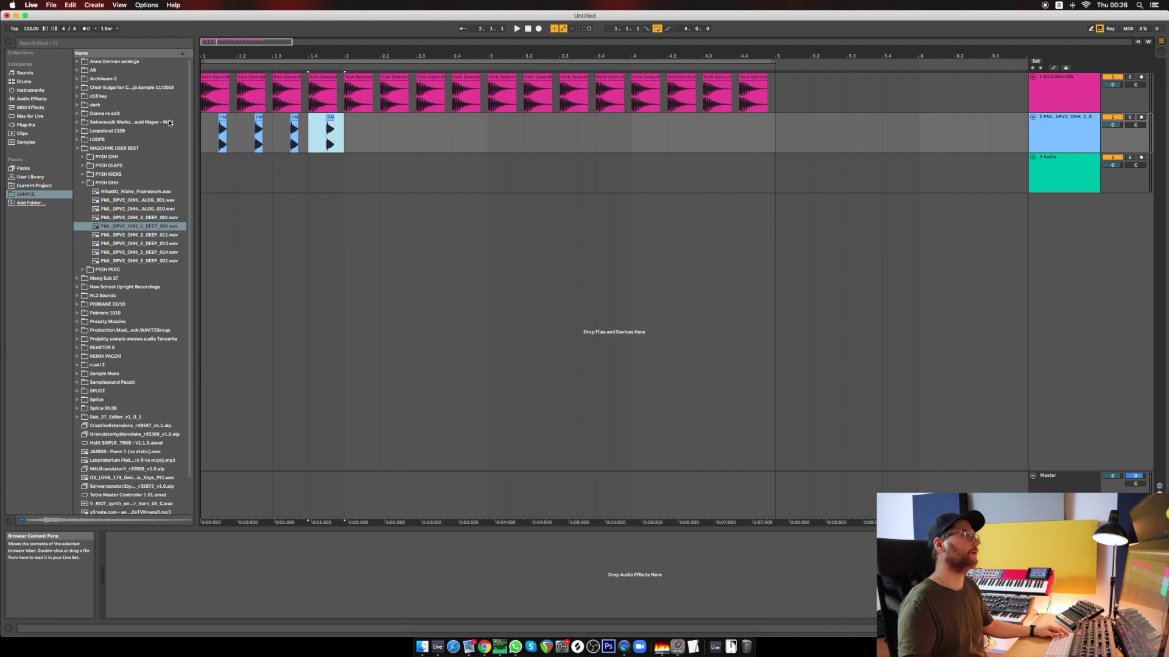
Step: Duplicate the one-bar hi-hat pattern three times to fill four bars, and play it with the kick
{"action": "left_click", "coordinate": [210, 131], "text": "shift"}
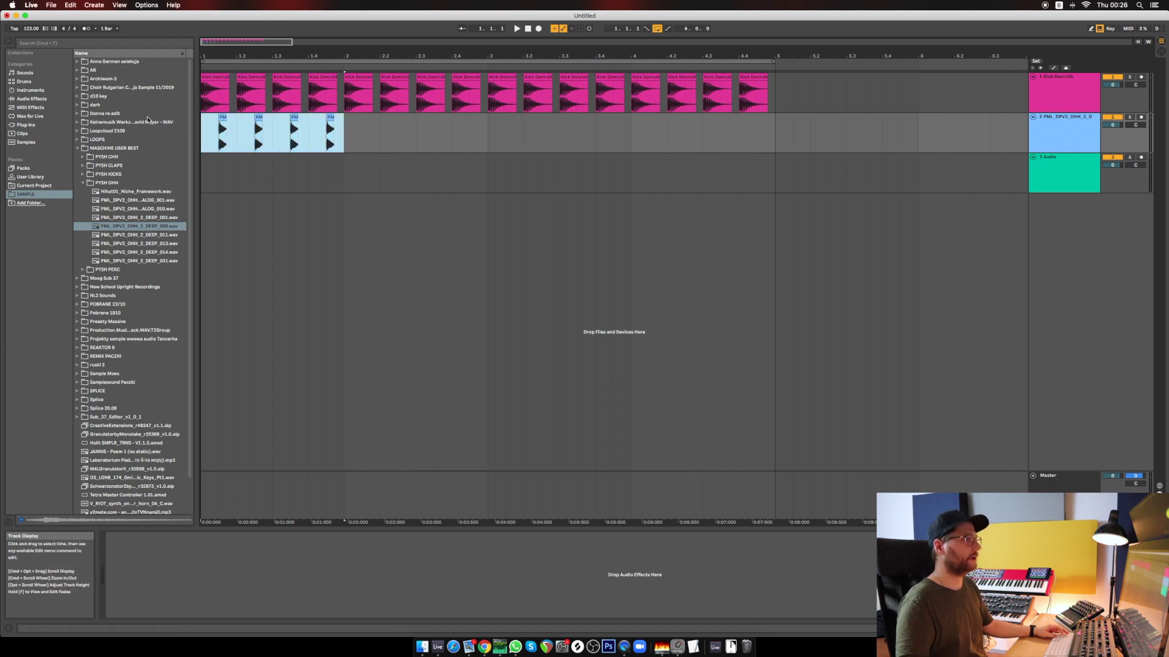
{"action": "key", "text": "super+d"}
{"action": "key", "text": "super+d"}
{"action": "key", "text": "super+d"}
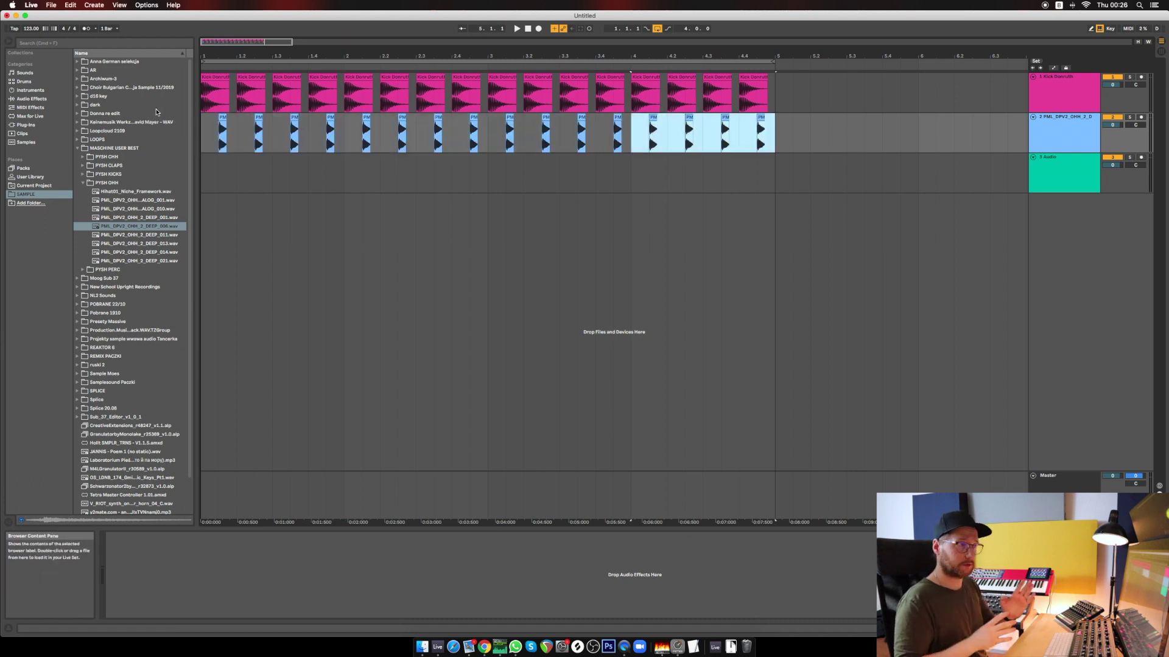
{"action": "key", "text": "space"}
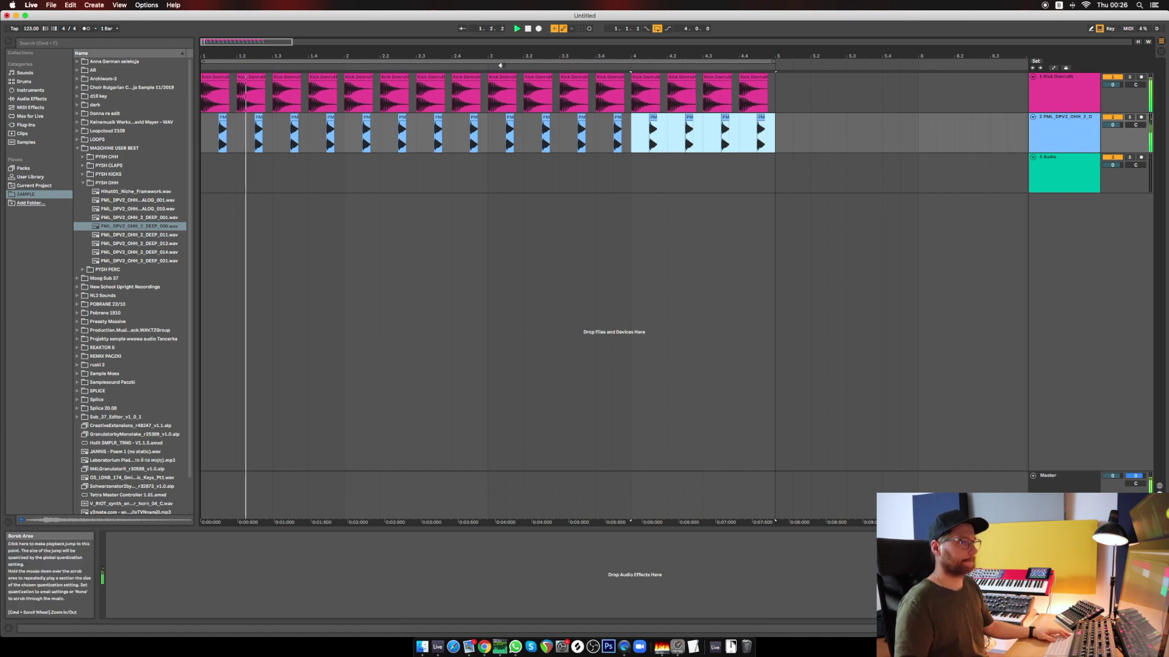
{"action": "key", "text": "space"}
Step: Audition the samples in the PYSH CLAPS folder and place Clap Saluna 1.wav at 1.2.1 on the third audio track
{"action": "left_click", "coordinate": [83, 166]}
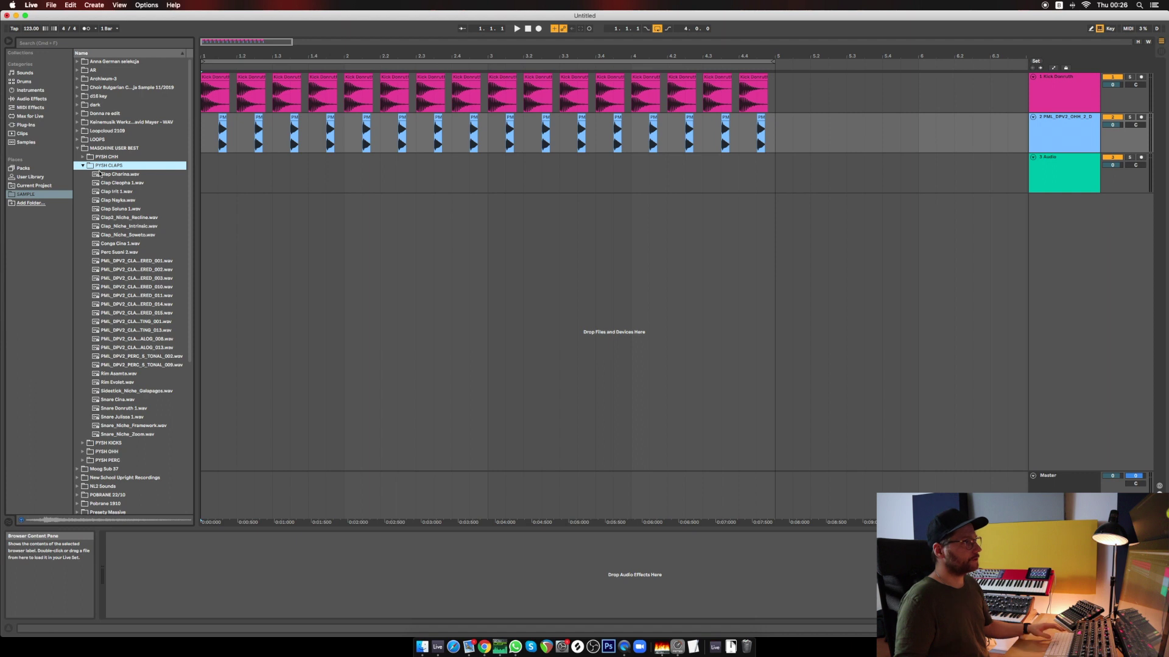
{"action": "left_click", "coordinate": [127, 227]}
{"action": "key", "text": "Down"}
{"action": "key", "text": "Down"}
{"action": "key", "text": "Down"}
{"action": "key", "text": "Down"}
{"action": "key", "text": "Down"}
{"action": "key", "text": "Down"}
{"action": "key", "text": "Down"}
{"action": "key", "text": "Down"}
{"action": "key", "text": "Down"}
{"action": "key", "text": "Down"}
{"action": "key", "text": "Down"}
{"action": "key", "text": "Down"}
{"action": "key", "text": "Down"}
{"action": "key", "text": "Down"}
{"action": "key", "text": "Down"}
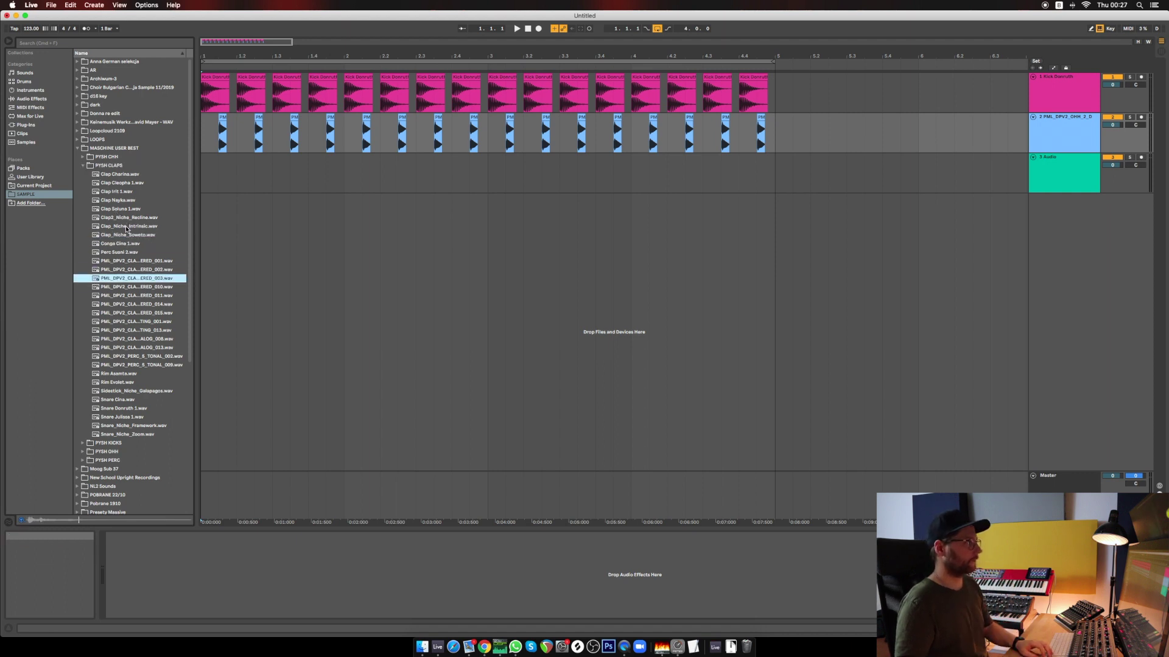
{"action": "left_click_drag", "start_coordinate": [120, 208], "coordinate": [242, 166]}
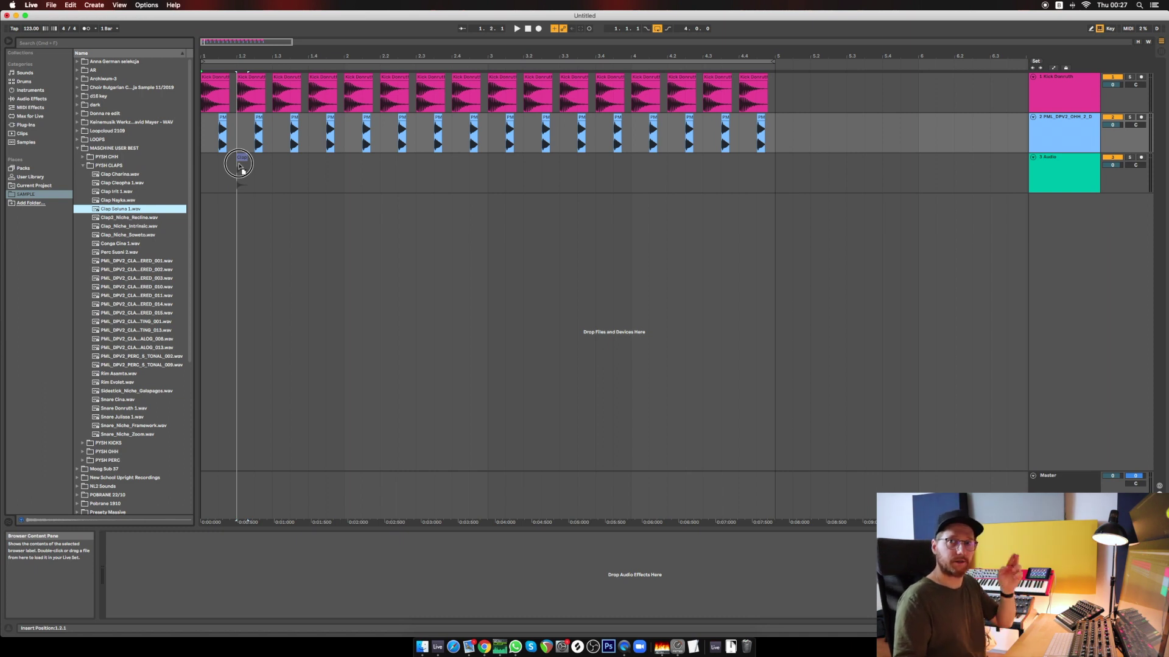
{"action": "left_click_drag", "start_coordinate": [241, 167], "coordinate": [242, 167]}
Step: Duplicate the two-beat clap section seven times to fill four bars, and play the whole drum pattern
{"action": "key", "text": "super+d"}
{"action": "key", "text": "super+d"}
{"action": "key", "text": "super+d"}
{"action": "key", "text": "super+d"}
{"action": "key", "text": "super+d"}
{"action": "key", "text": "super+d"}
{"action": "key", "text": "super+d"}
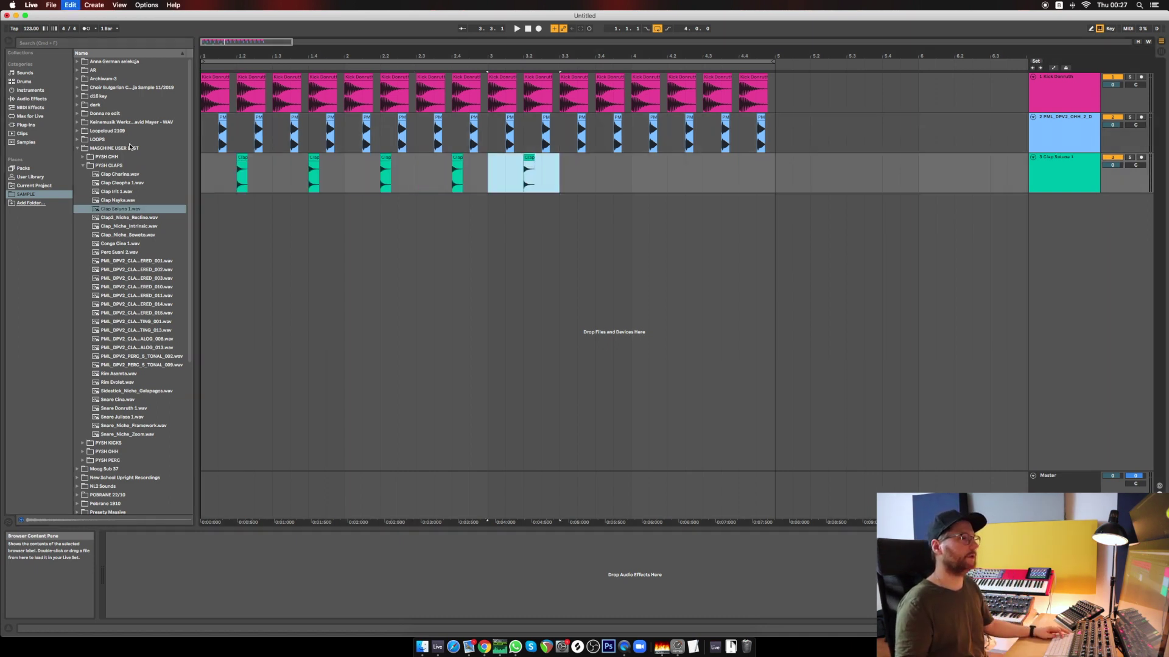
{"action": "left_click", "coordinate": [522, 29]}
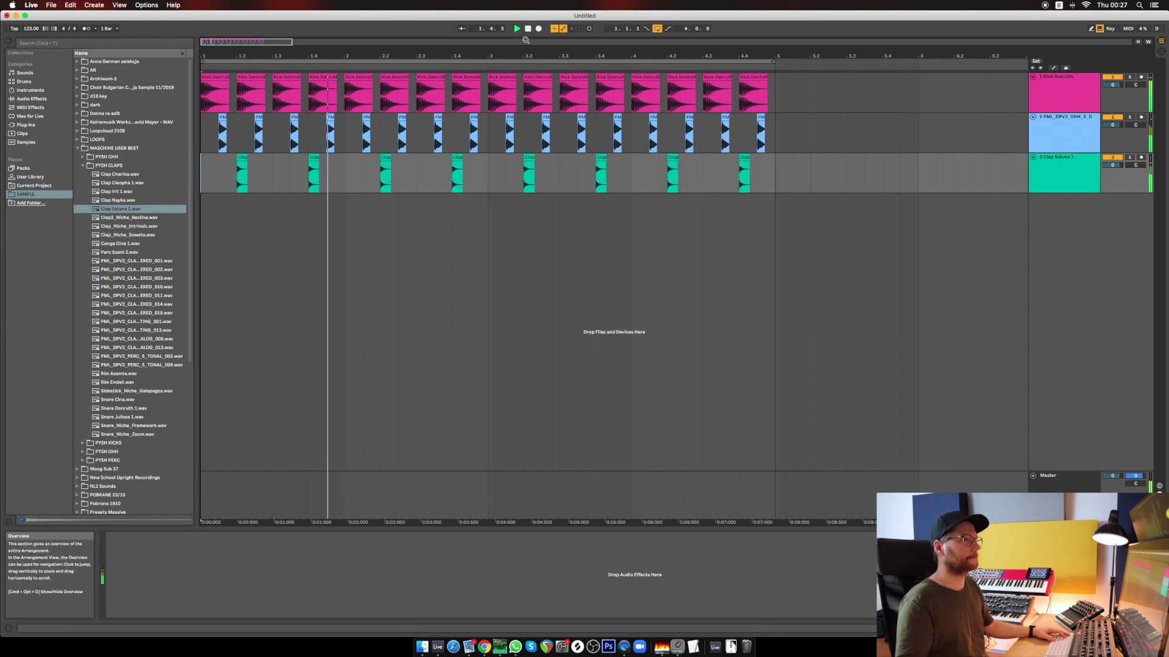
{"action": "key", "text": "space"}
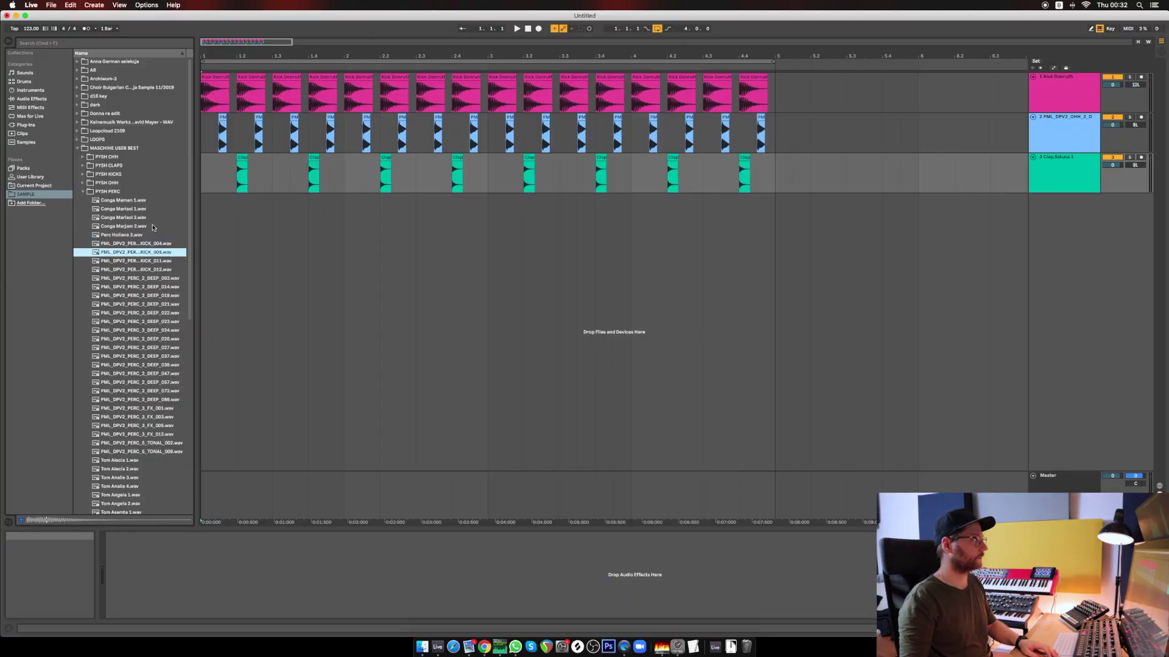
Step: Audition samples in the PYSH PERC folder and place PML_DPV2_PERC_2_DEEP_003.wav at 1.1.1 on a new fourth audio track
{"action": "key", "text": "Down"}
{"action": "key", "text": "Down"}
{"action": "key", "text": "Down"}
{"action": "key", "text": "Down"}
{"action": "key", "text": "Down"}
{"action": "key", "text": "Up"}
{"action": "key", "text": "Up"}
{"action": "key", "text": "Up"}
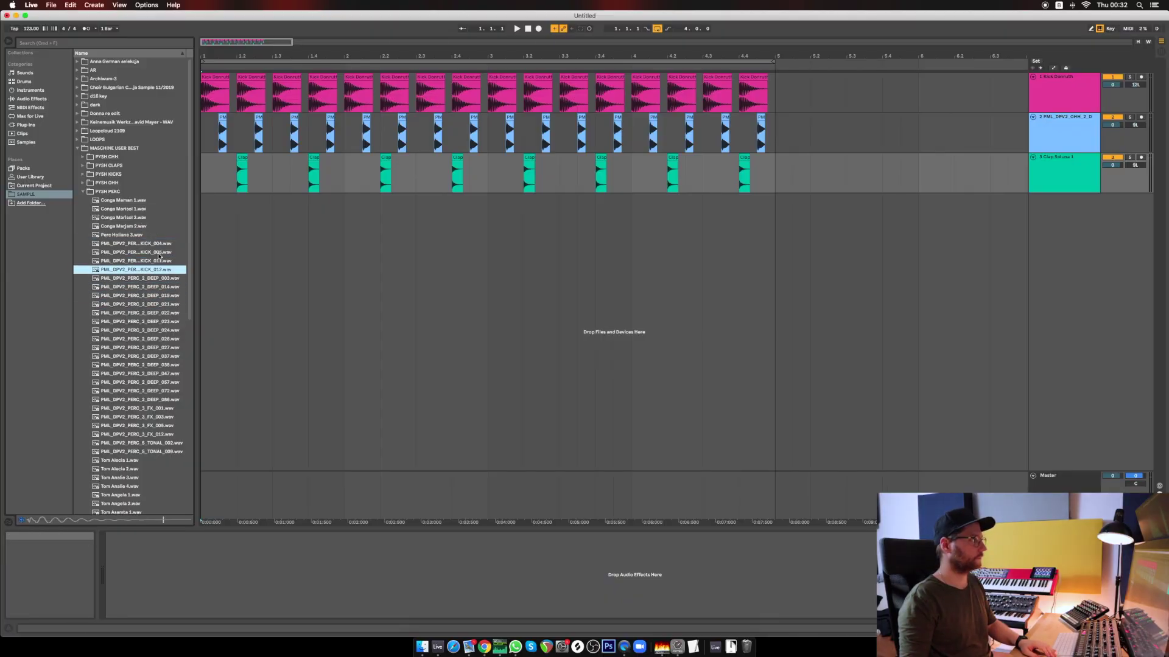
{"action": "key", "text": "Down"}
{"action": "left_click_drag", "start_coordinate": [95, 278], "coordinate": [213, 223]}
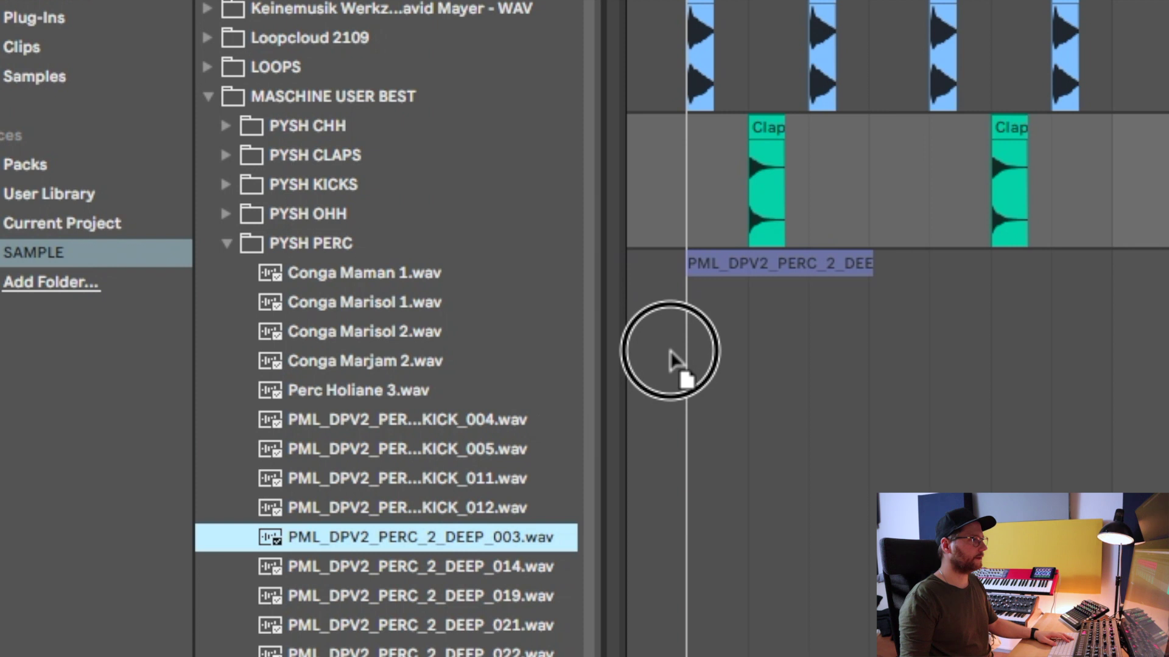
{"action": "left_click_drag", "start_coordinate": [670, 350], "coordinate": [630, 359]}
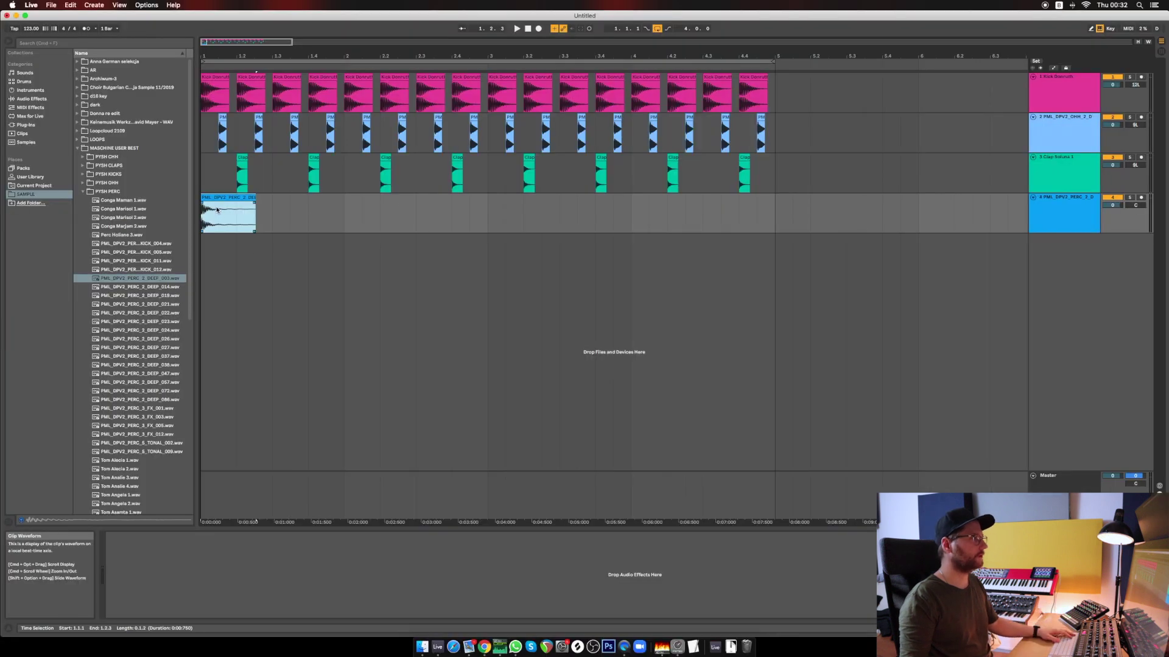
Step: Move the percussion clip on the fourth track to 1.2.4 and play it with the drum pattern
{"action": "right_click", "coordinate": [344, 205]}
{"action": "key", "text": "Escape"}
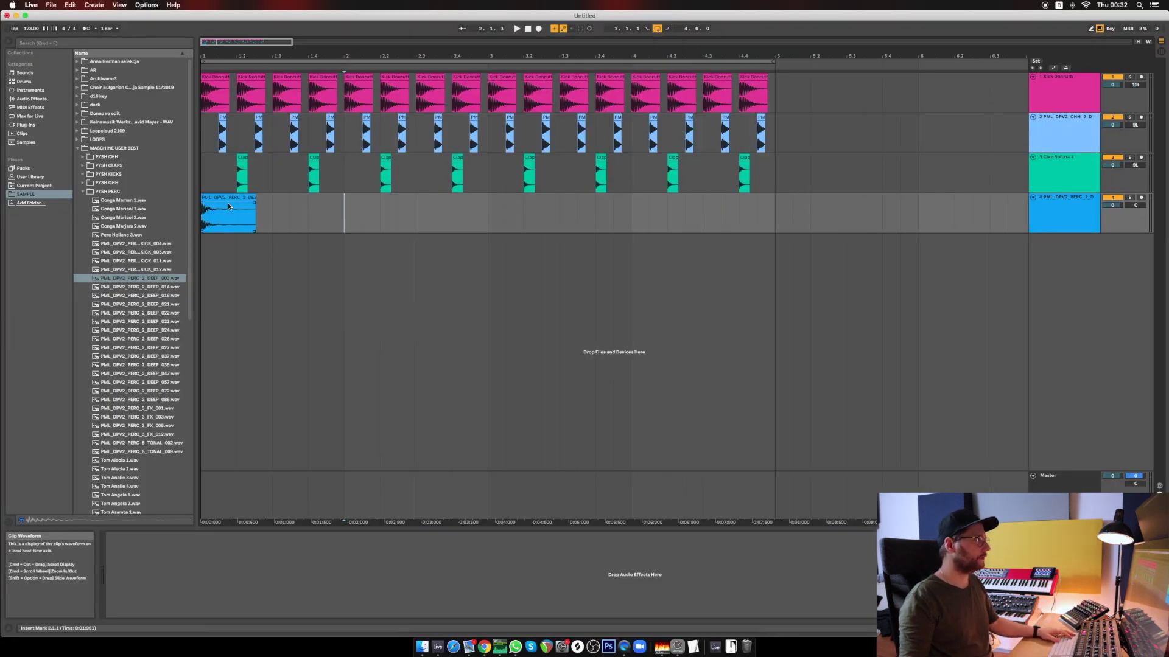
{"action": "left_click_drag", "start_coordinate": [229, 207], "coordinate": [294, 230]}
{"action": "left_click", "coordinate": [521, 30]}
{"action": "left_click", "coordinate": [518, 30]}
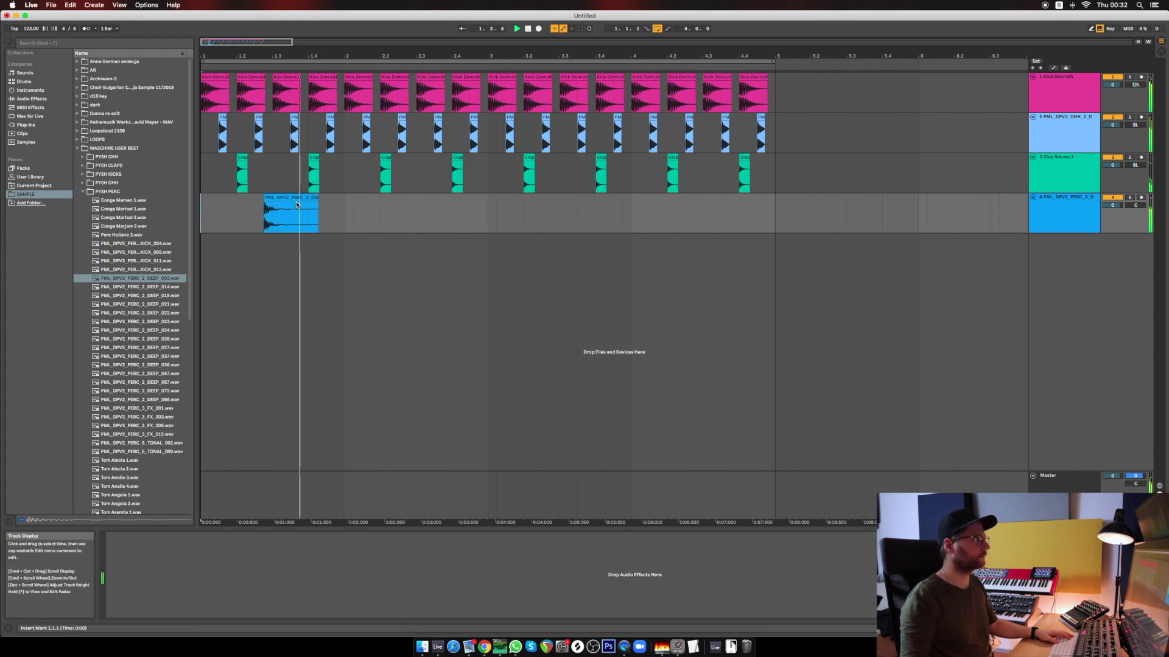
Step: Duplicate the one-bar percussion section on the fourth track three times to fill four bars
{"action": "left_click_drag", "start_coordinate": [345, 213], "coordinate": [209, 204]}
{"action": "key", "text": "super+d"}
{"action": "key", "text": "super+d"}
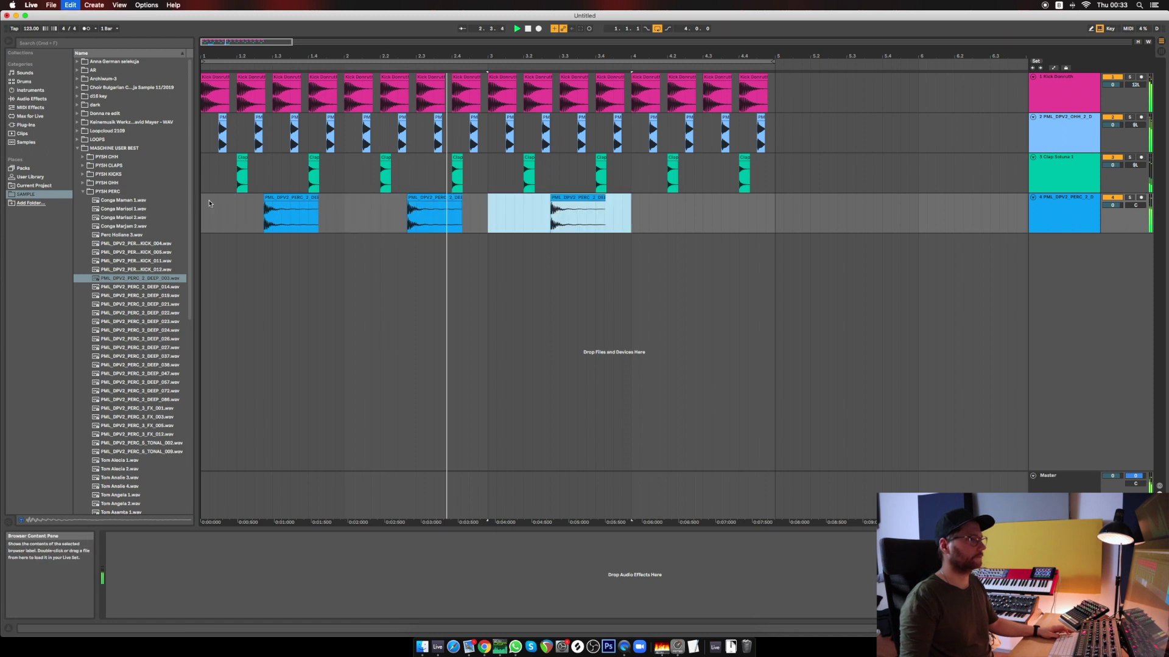
{"action": "key", "text": "super+d"}
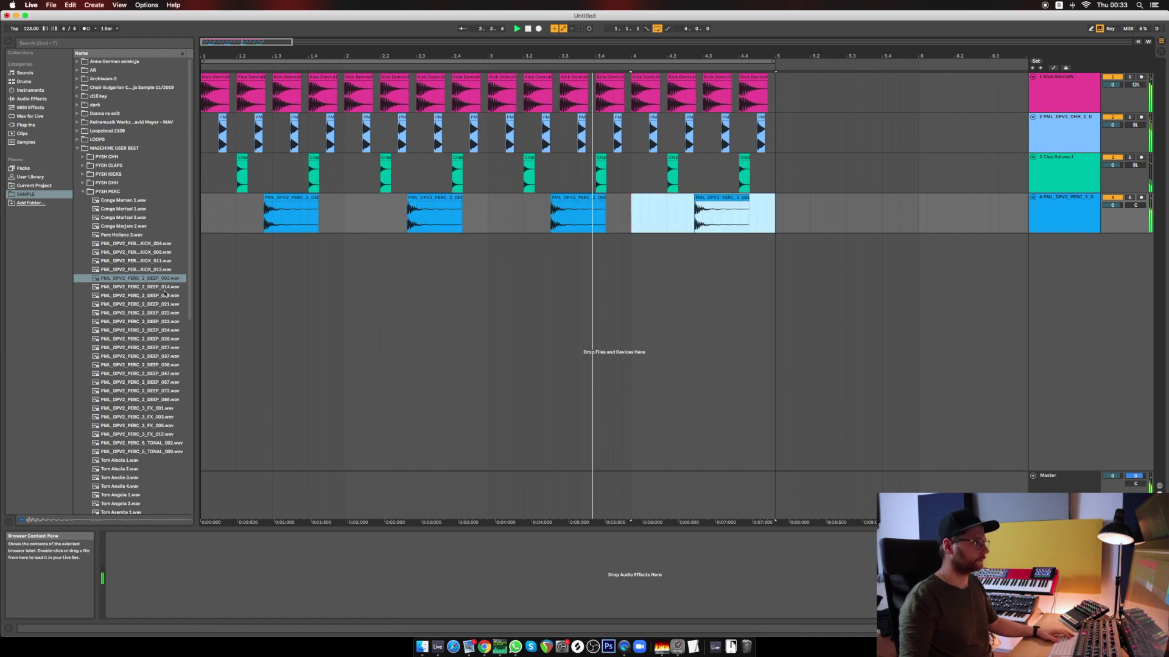
Step: Place another deep percussion sample on a new fifth audio track at 1.4.4, and play the full pattern
{"action": "left_click_drag", "start_coordinate": [139, 330], "coordinate": [335, 259]}
{"action": "key", "text": "space"}
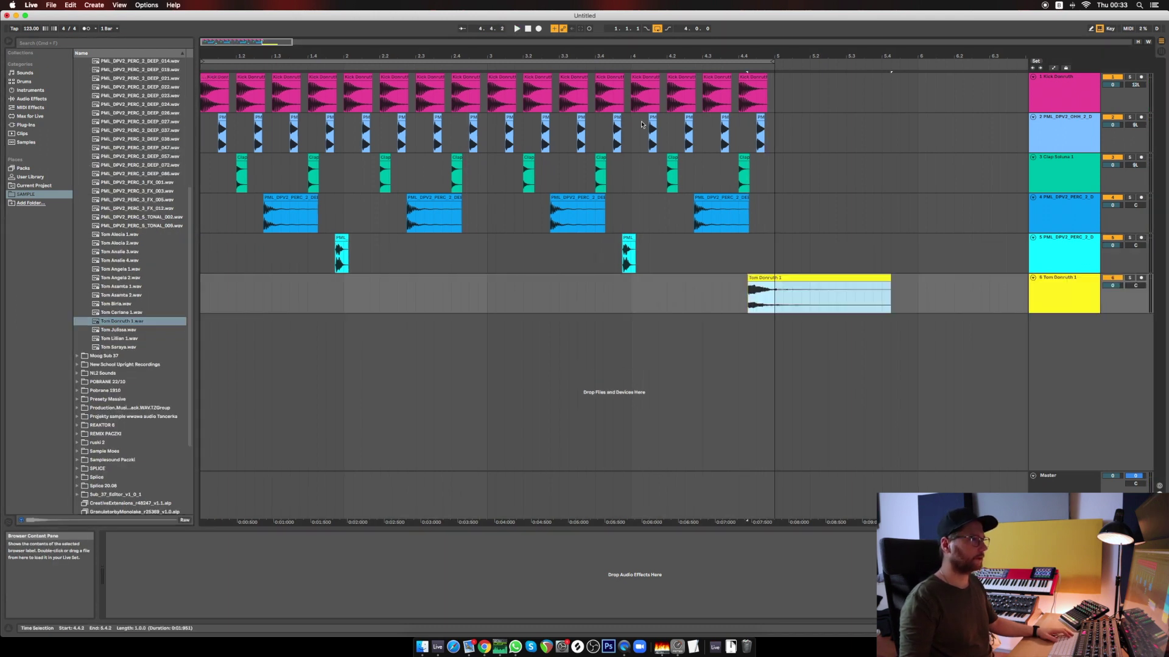
{"action": "left_click", "coordinate": [537, 45]}
{"action": "key", "text": "space"}
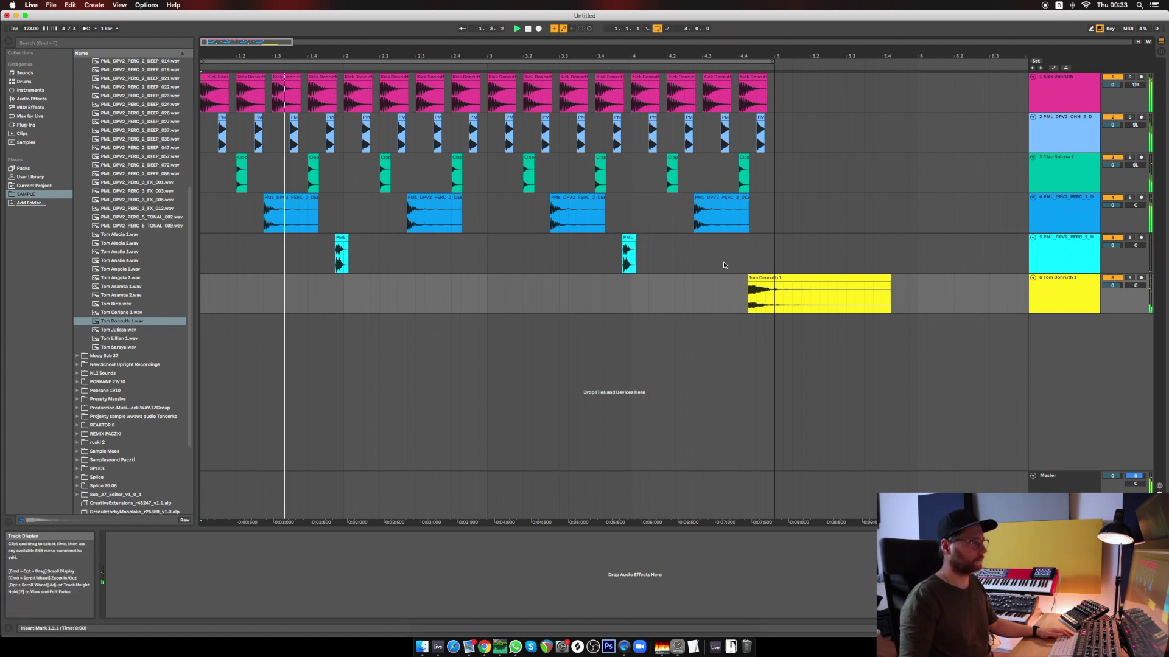
Step: Cut off the part of the tom clip that extends past the start of bar 5, and stop playback
{"action": "left_click_drag", "start_coordinate": [909, 292], "coordinate": [774, 293]}
{"action": "key", "text": "Delete"}
{"action": "key", "text": "space"}
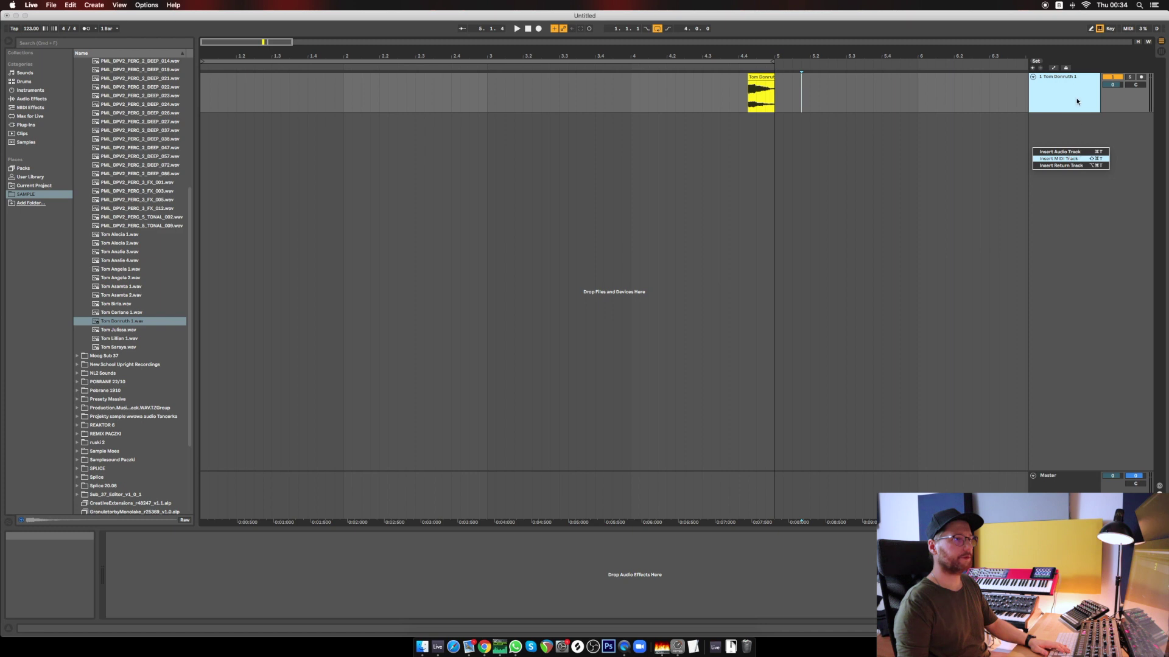
Step: Remove the remaining tom audio track so that only an empty MIDI track is left
{"action": "left_click", "coordinate": [1073, 86]}
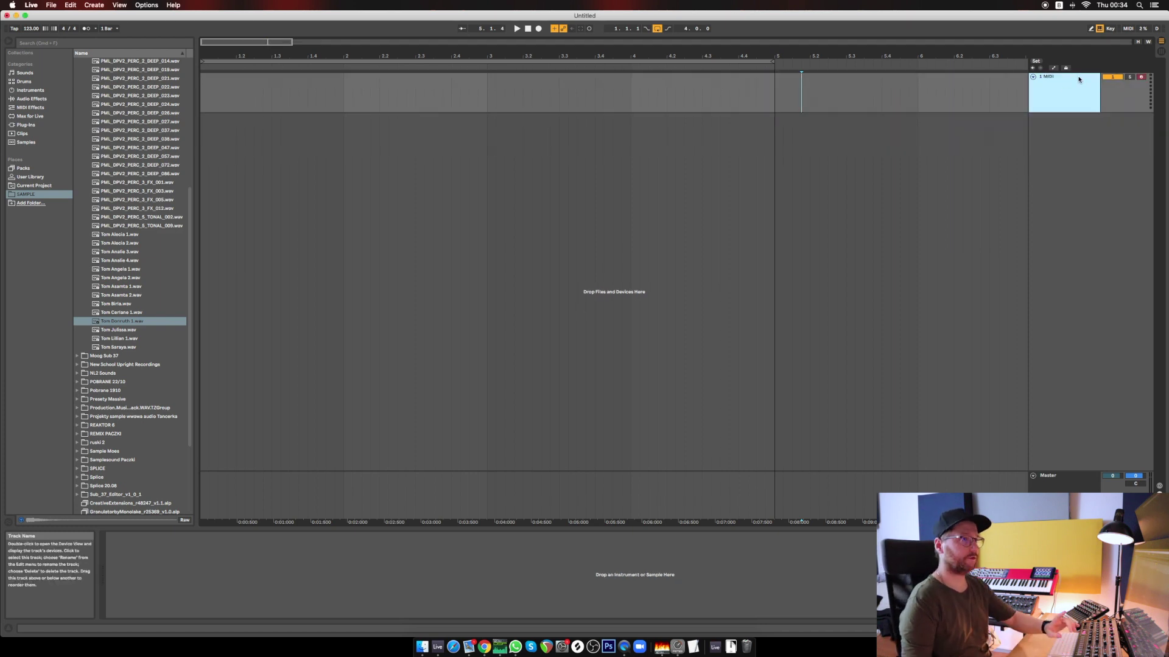
{"action": "left_click", "coordinate": [780, 96]}
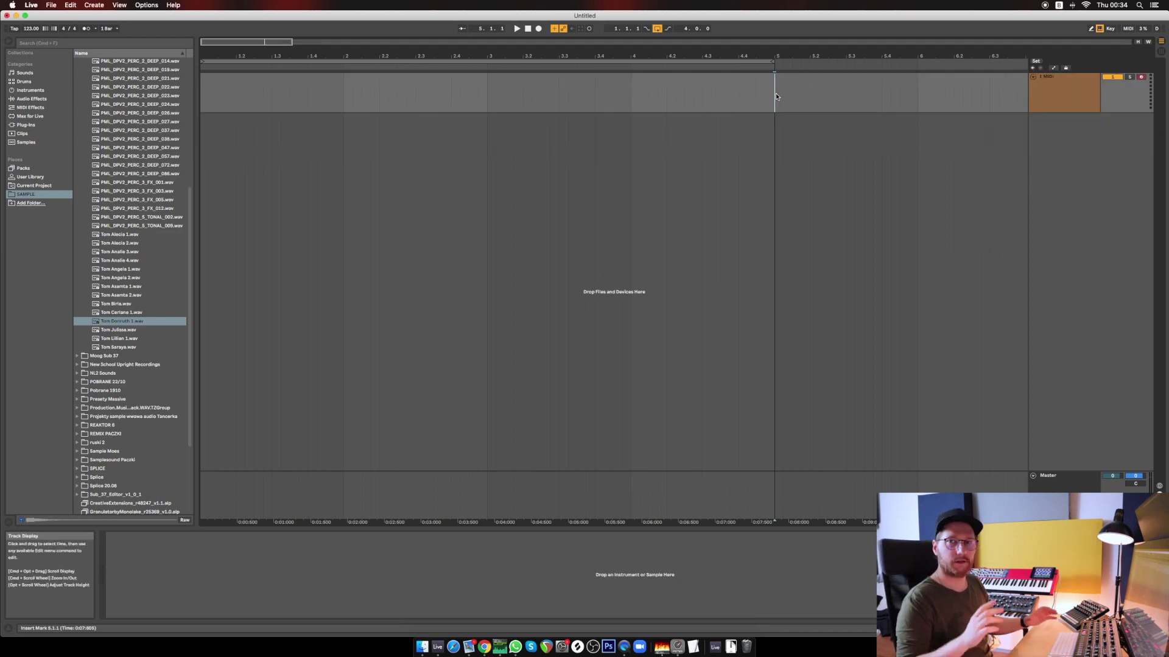
Step: Audition the preset drum kits in the Drums category, from 606 Core Kit down to Chromatone Kit
{"action": "left_click", "coordinate": [20, 82]}
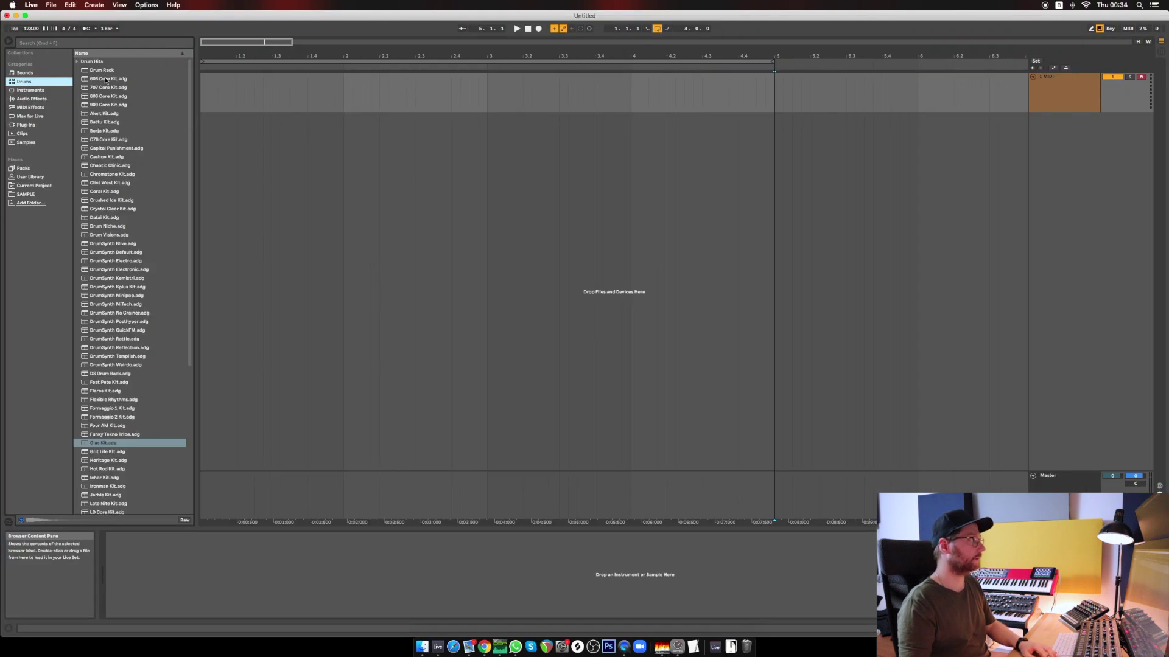
{"action": "left_click", "coordinate": [105, 80]}
{"action": "key", "text": "Down"}
{"action": "key", "text": "Down"}
{"action": "key", "text": "Down"}
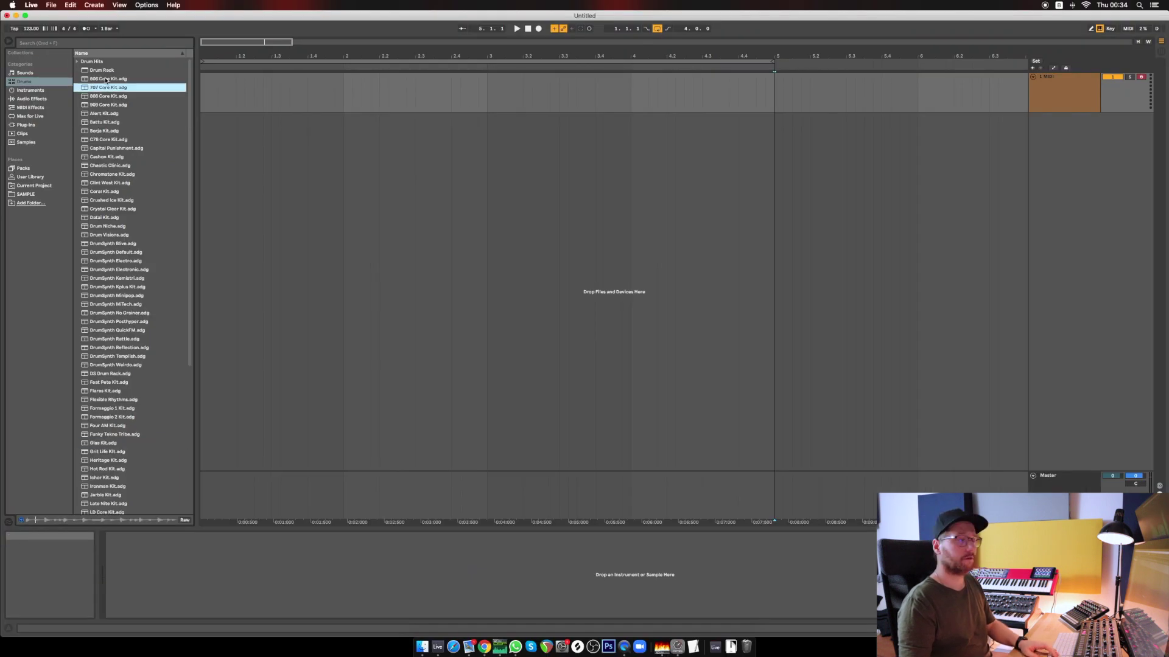
{"action": "key", "text": "Down"}
{"action": "key", "text": "Down"}
{"action": "key", "text": "Down"}
{"action": "key", "text": "Down"}
{"action": "key", "text": "Down"}
{"action": "key", "text": "Down"}
{"action": "key", "text": "Down"}
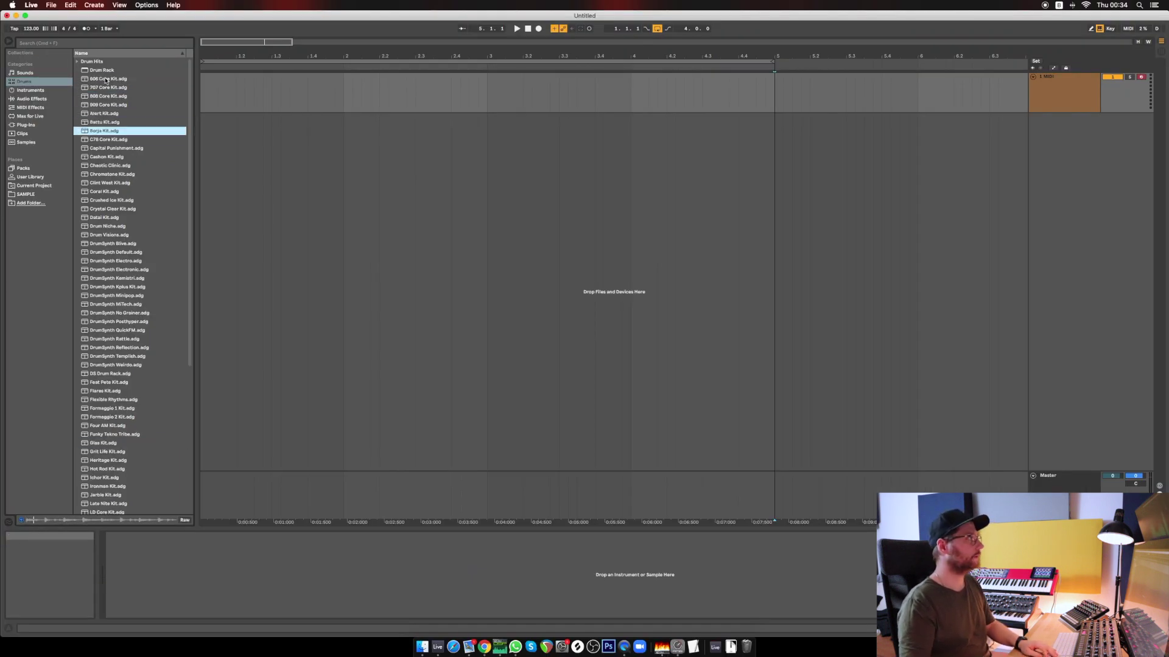
{"action": "key", "text": "Down"}
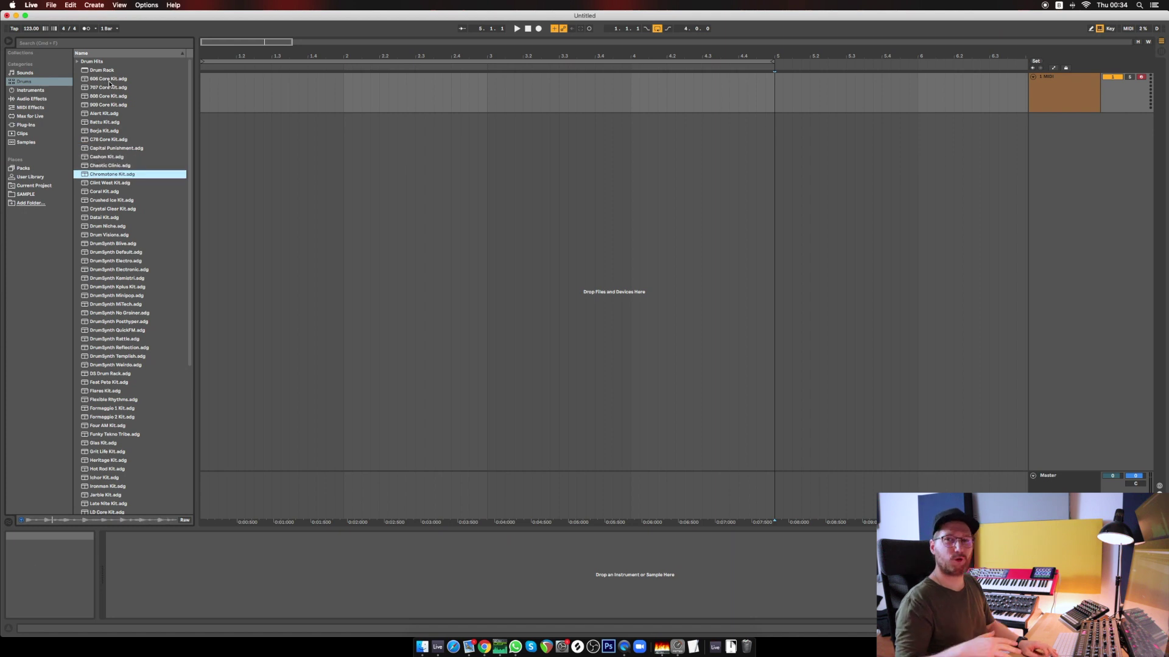
Step: Go back up through the drum kits and load 909 Core Kit onto the MIDI track
{"action": "key", "text": "Up"}
{"action": "key", "text": "Up"}
{"action": "key", "text": "Up"}
{"action": "key", "text": "Up"}
{"action": "key", "text": "Up"}
{"action": "key", "text": "Up"}
{"action": "key", "text": "Up"}
{"action": "key", "text": "Up"}
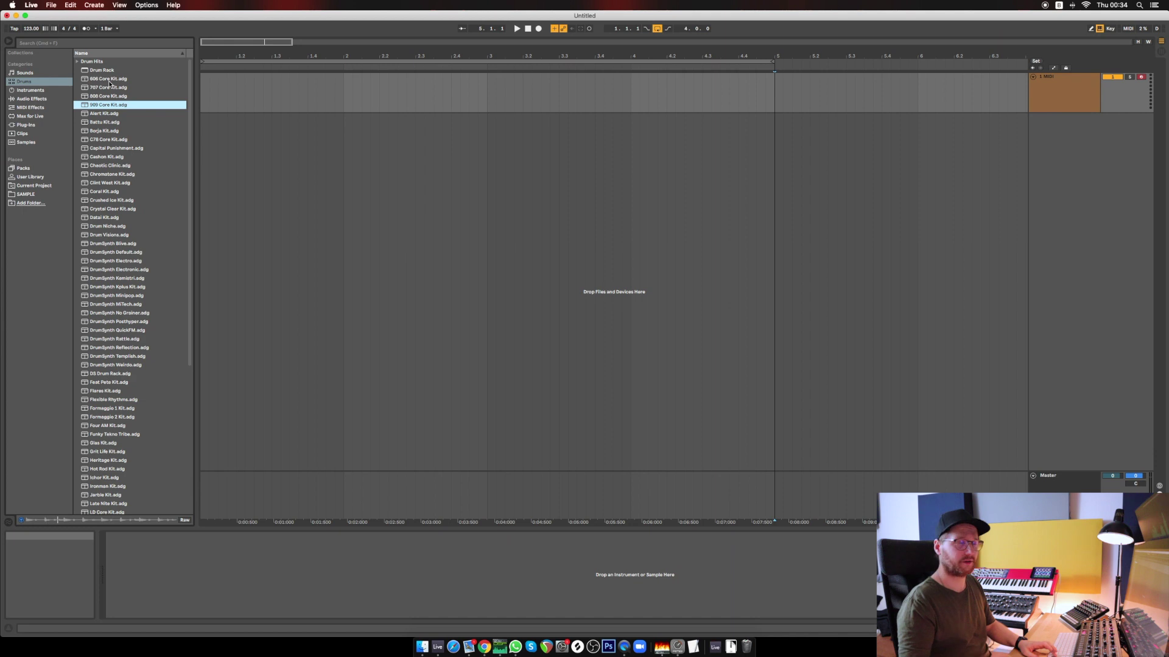
{"action": "key", "text": "Up"}
{"action": "key", "text": "Down"}
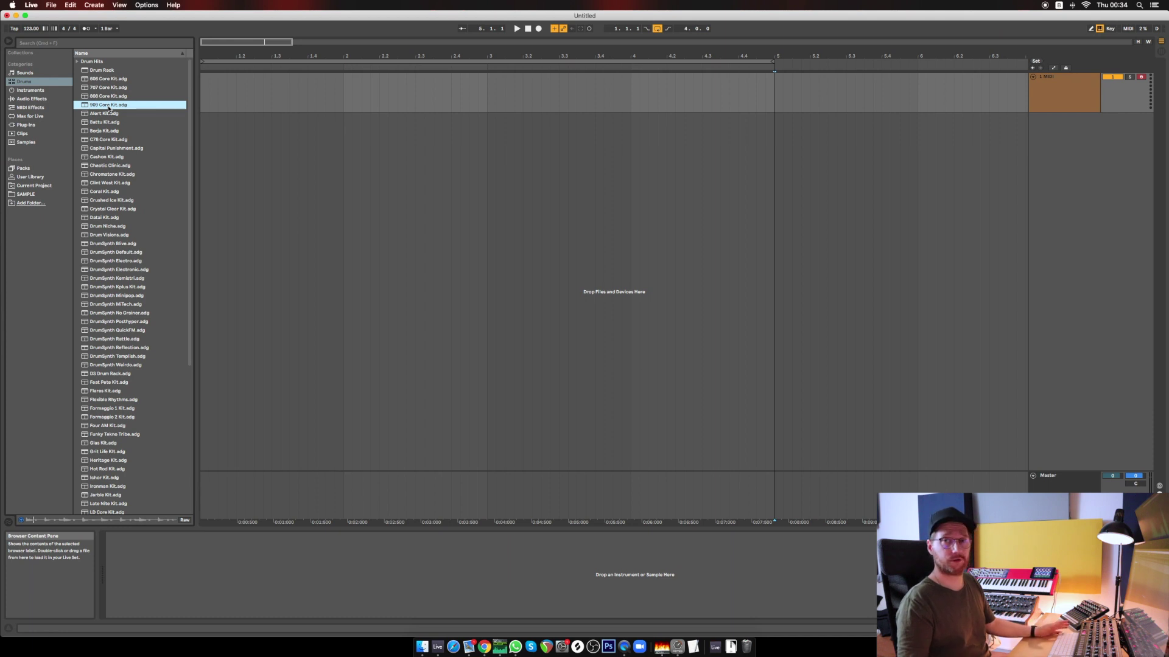
{"action": "double_click", "coordinate": [108, 107]}
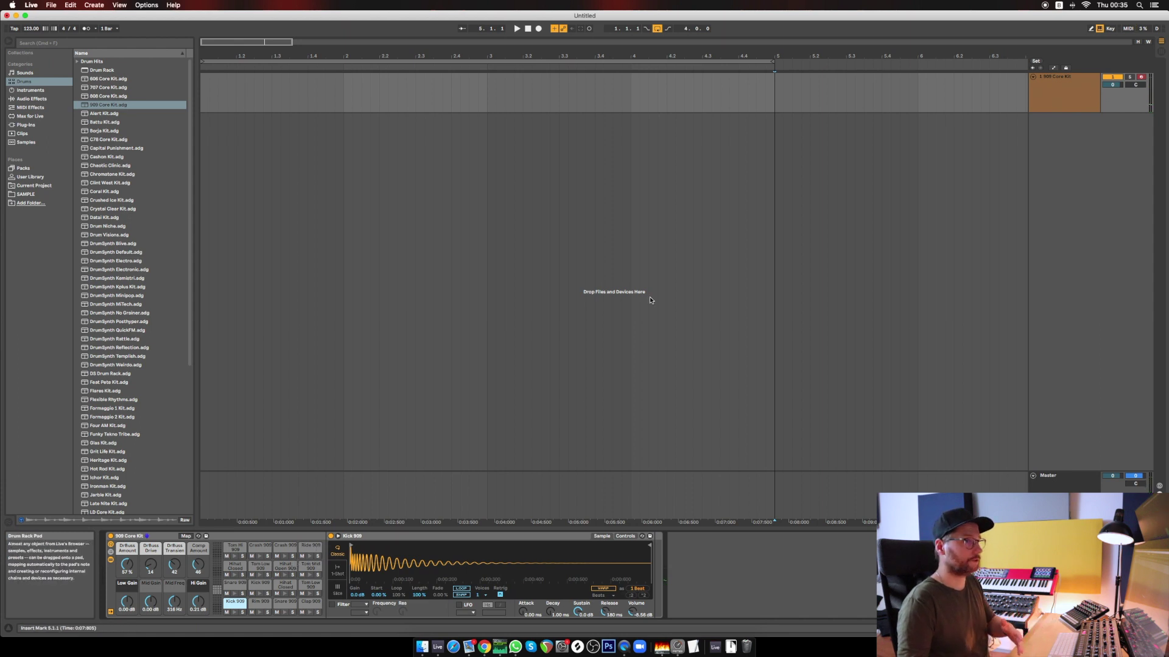
Step: Insert an empty four-bar MIDI clip from bar 1 to bar 5 on the 909 Core Kit track and enlarge the note editor
{"action": "left_click_drag", "start_coordinate": [775, 91], "coordinate": [195, 90]}
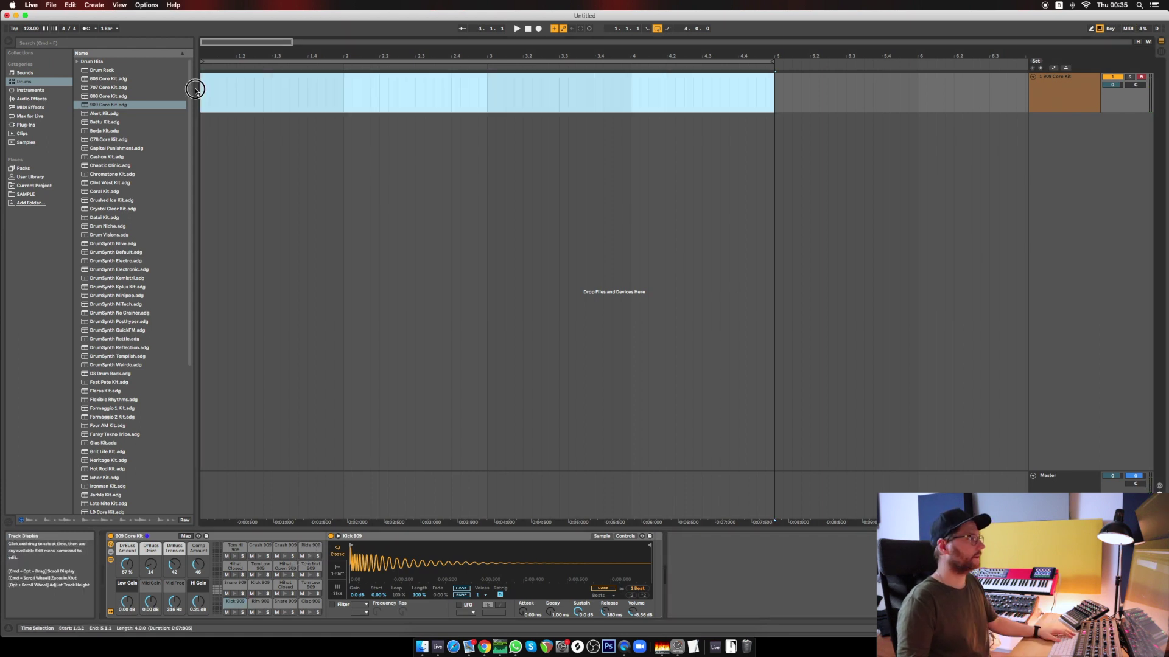
{"action": "right_click", "coordinate": [444, 93]}
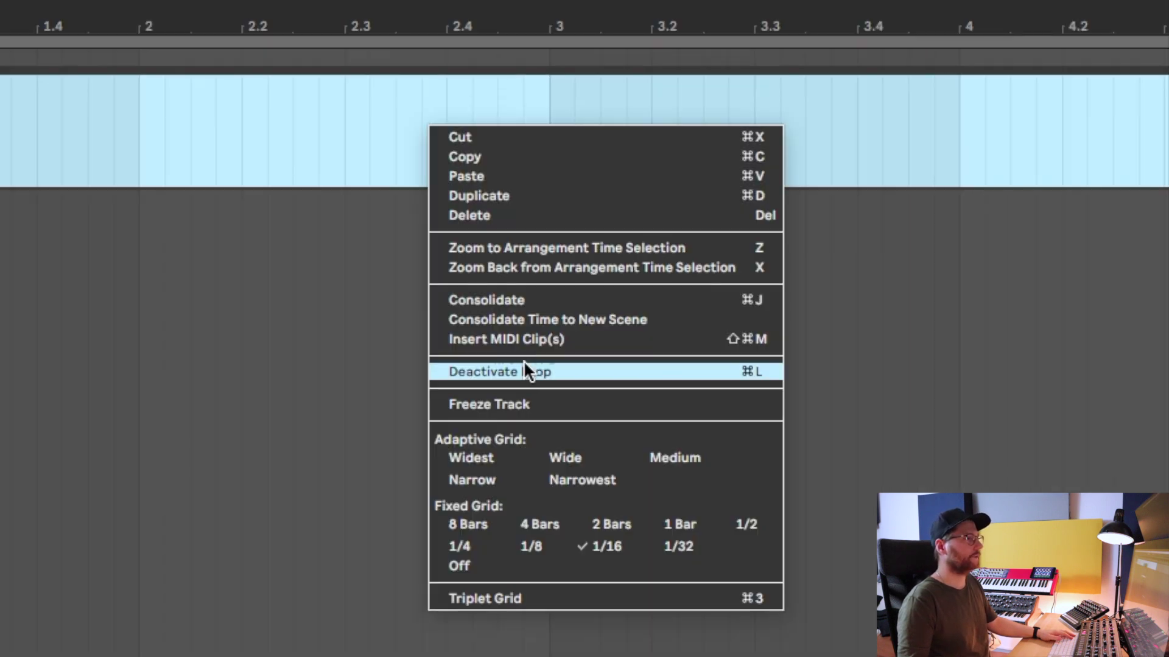
{"action": "left_click", "coordinate": [503, 340]}
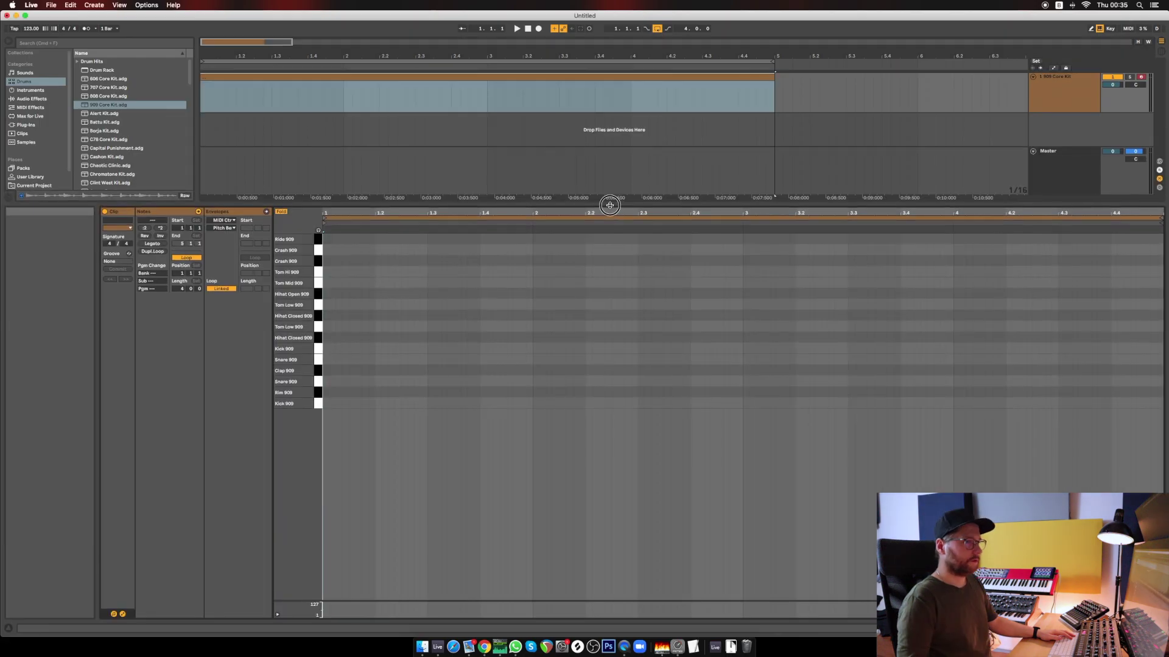
{"action": "left_click_drag", "start_coordinate": [600, 205], "coordinate": [602, 223]}
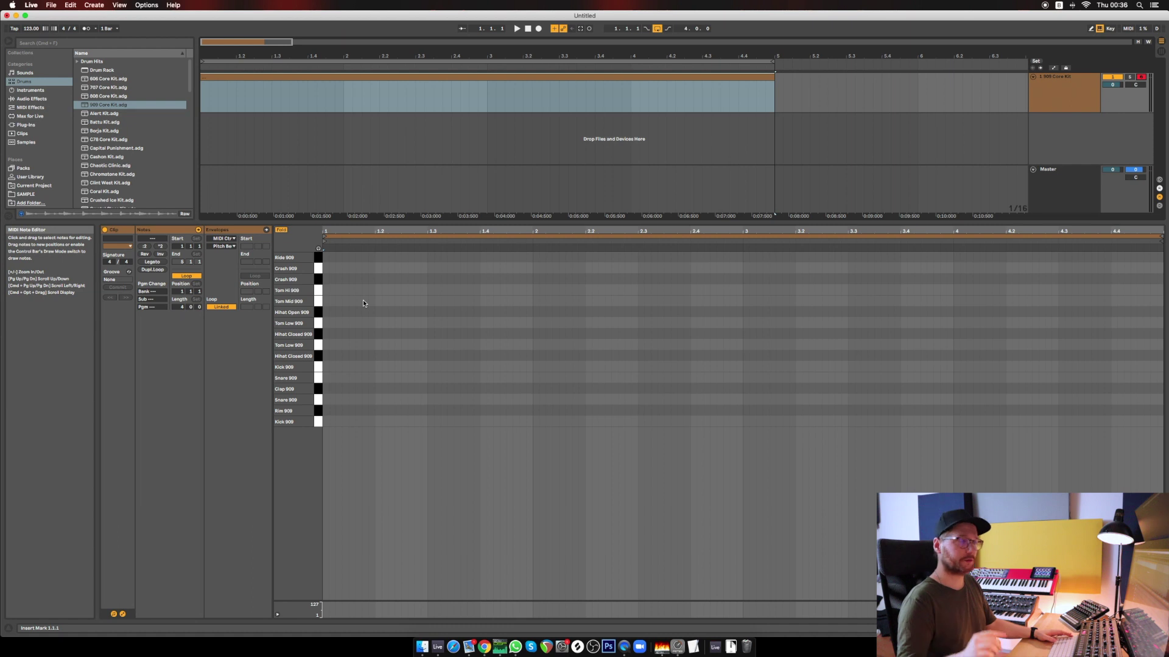
Step: Add a one-beat Kick 909 note at the start of the clip and duplicate it to fill bar 1
{"action": "right_click", "coordinate": [366, 425]}
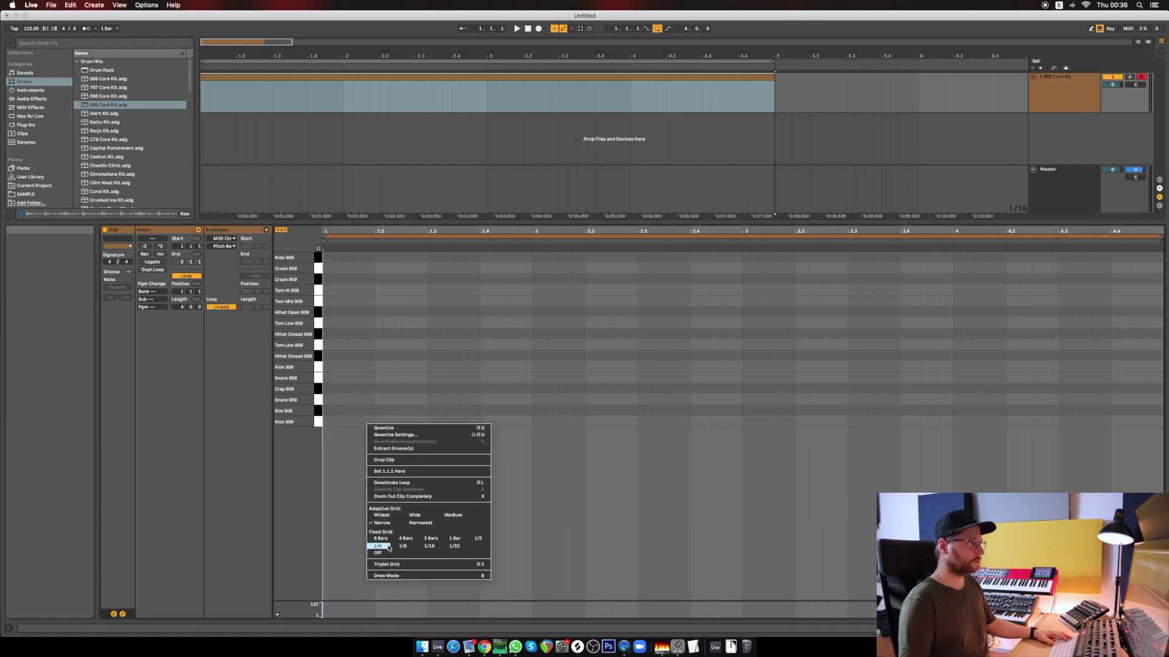
{"action": "left_click", "coordinate": [386, 524]}
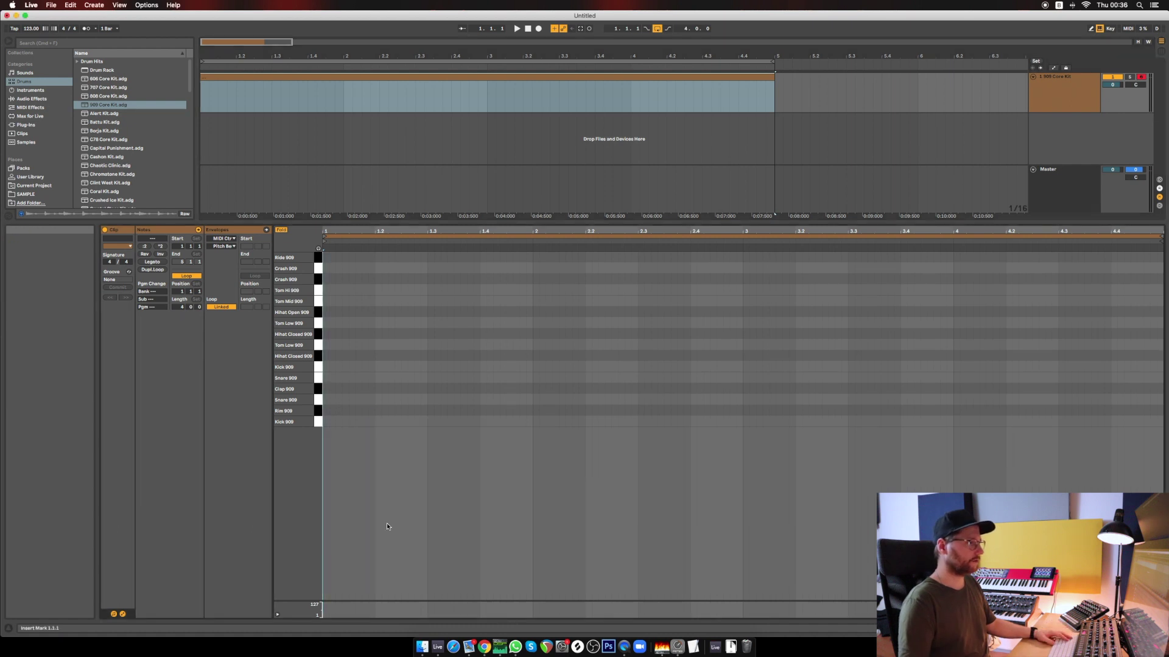
{"action": "double_click", "coordinate": [338, 423]}
{"action": "key", "text": "super+d"}
{"action": "key", "text": "super+d"}
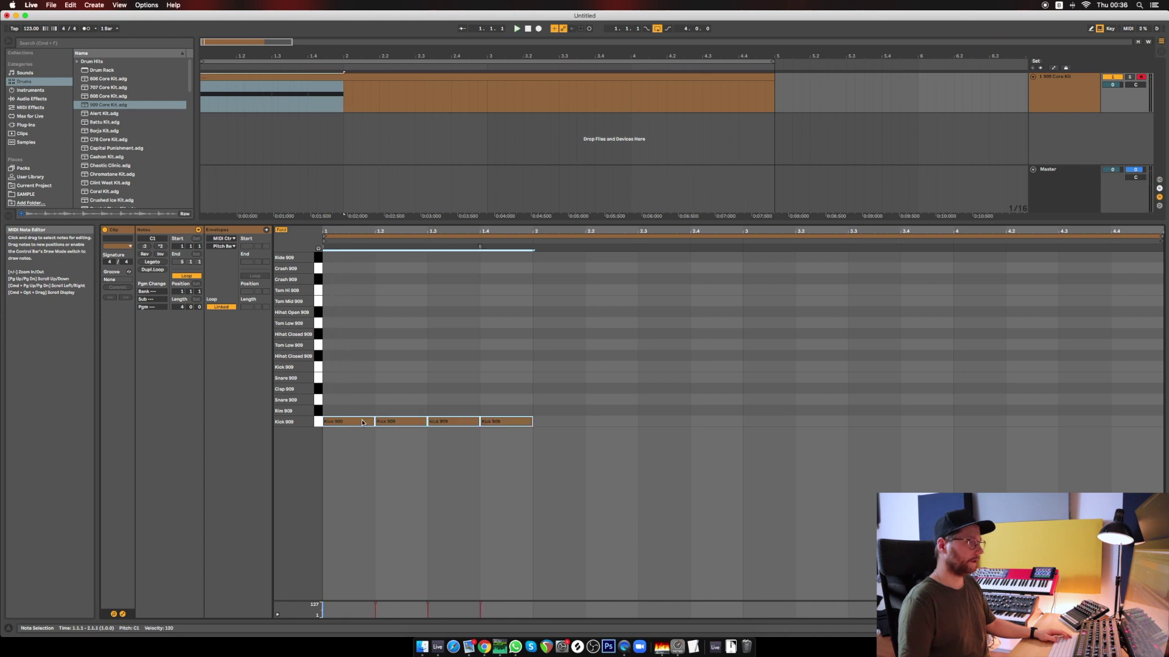
Step: Duplicate the one-bar Kick 909 pattern three times to fill four bars, and play it
{"action": "key", "text": "super+d"}
{"action": "key", "text": "super+d"}
{"action": "key", "text": "super+d"}
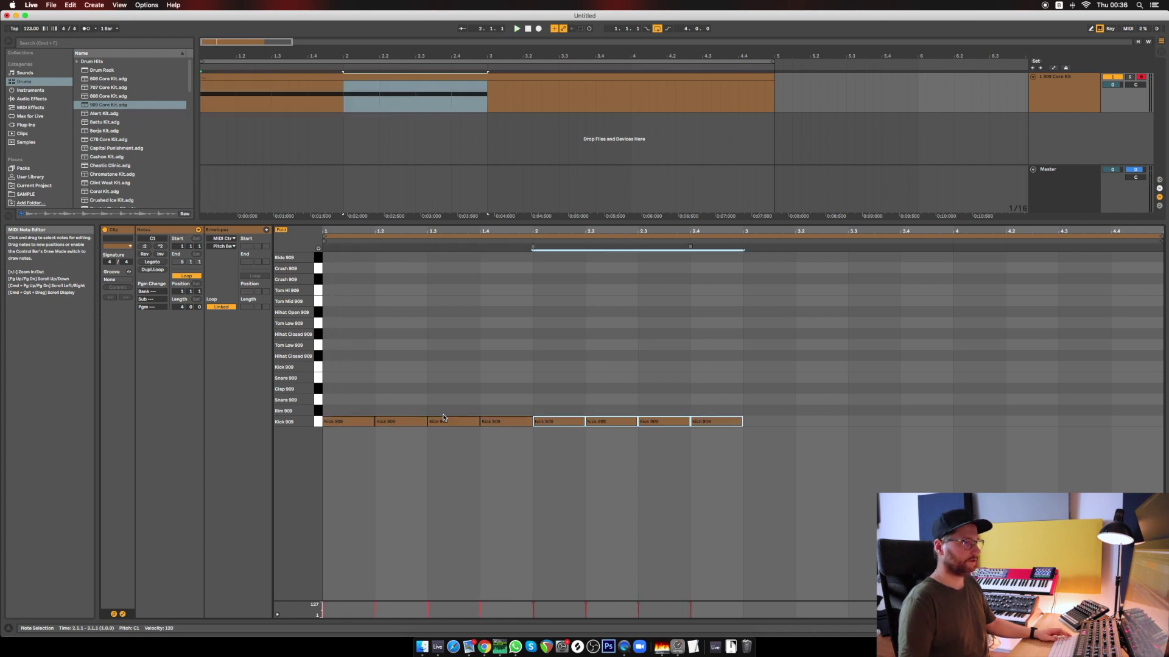
{"action": "left_click", "coordinate": [348, 421]}
{"action": "key", "text": "space"}
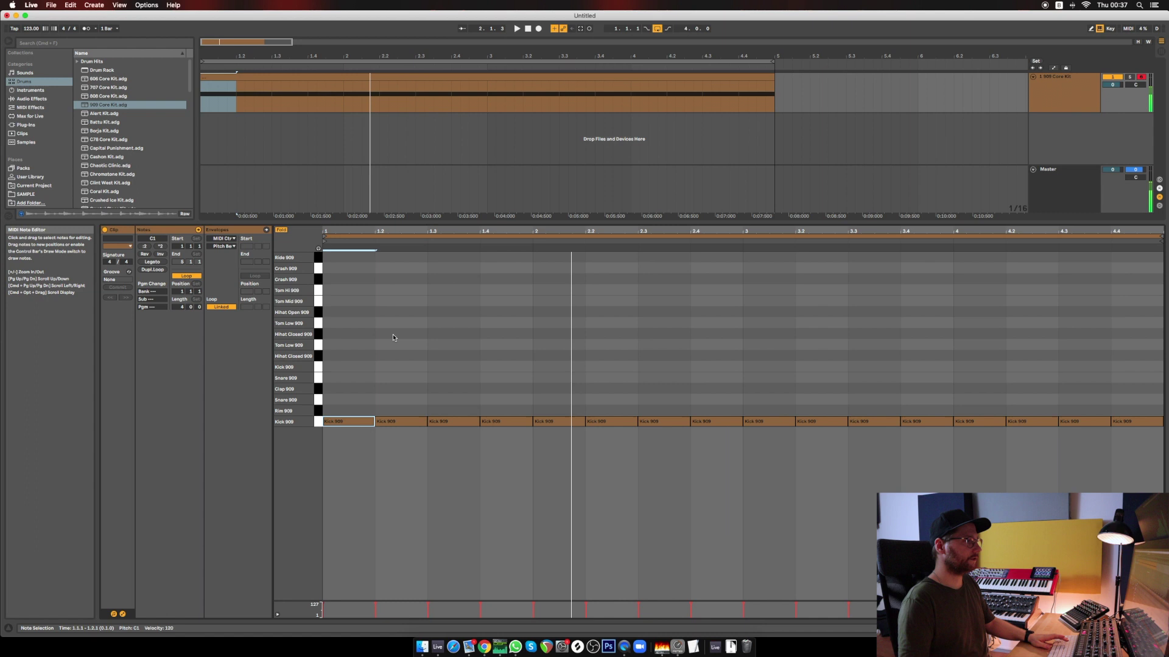
Step: Change the note grid and add an eighth-note Snare 909 hit at 1.2
{"action": "right_click", "coordinate": [393, 337]}
{"action": "left_click", "coordinate": [434, 471]}
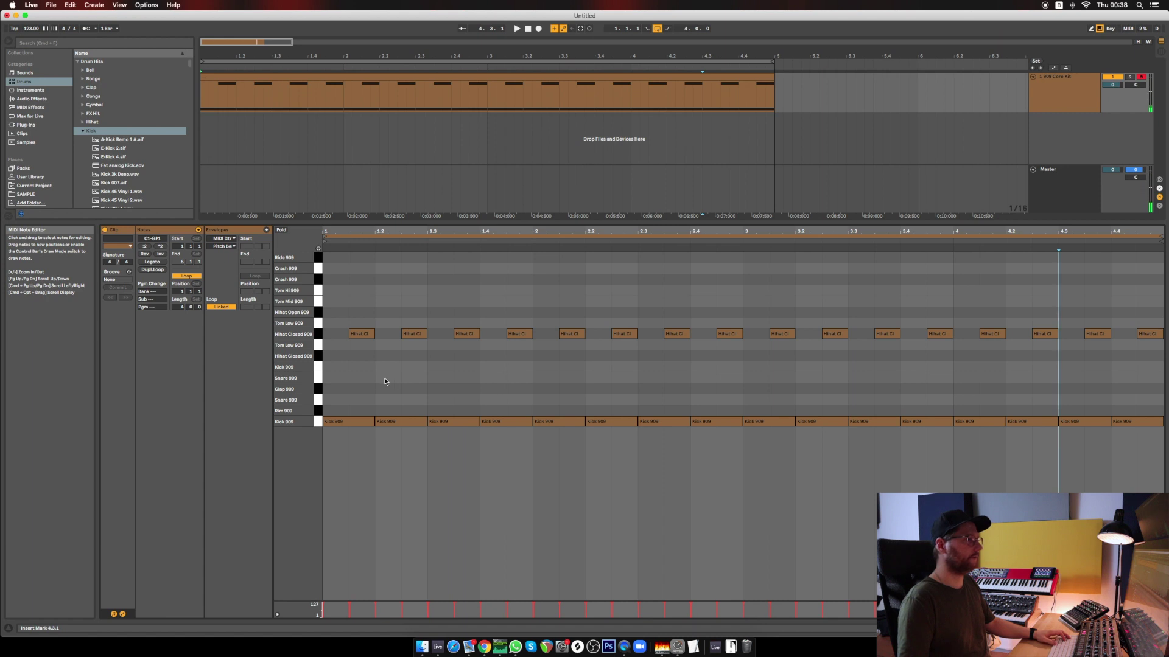
{"action": "double_click", "coordinate": [390, 377]}
Step: Duplicate the first two beats of the Snare 909 row seven times to fill four bars, and play the pattern
{"action": "left_click_drag", "start_coordinate": [430, 378], "coordinate": [324, 378]}
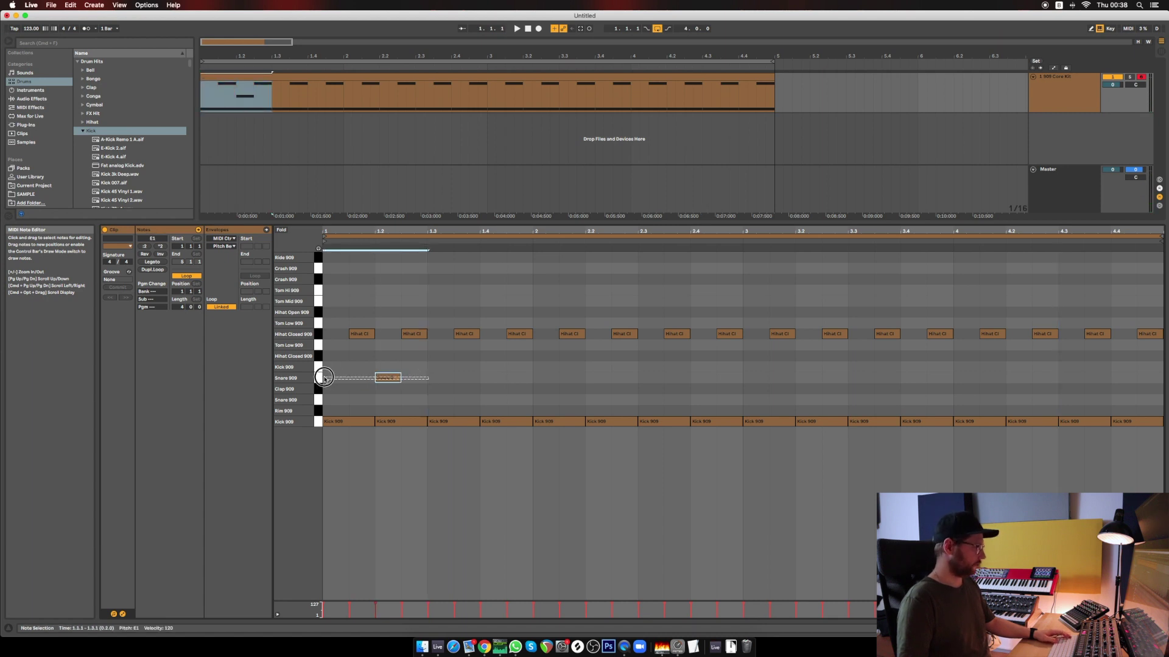
{"action": "key", "text": "super+d"}
{"action": "key", "text": "super+d"}
{"action": "key", "text": "super+d"}
{"action": "key", "text": "super+d"}
{"action": "key", "text": "super+d"}
{"action": "key", "text": "super+d"}
{"action": "key", "text": "super+d"}
{"action": "key", "text": "space"}
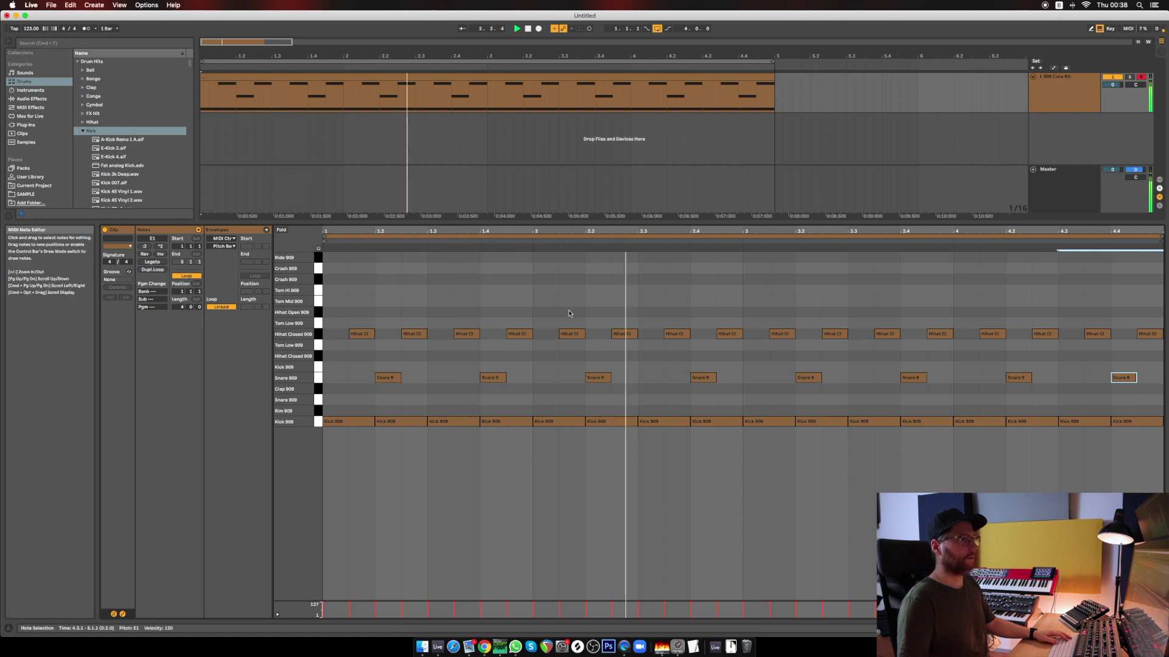
{"action": "key", "text": "space"}
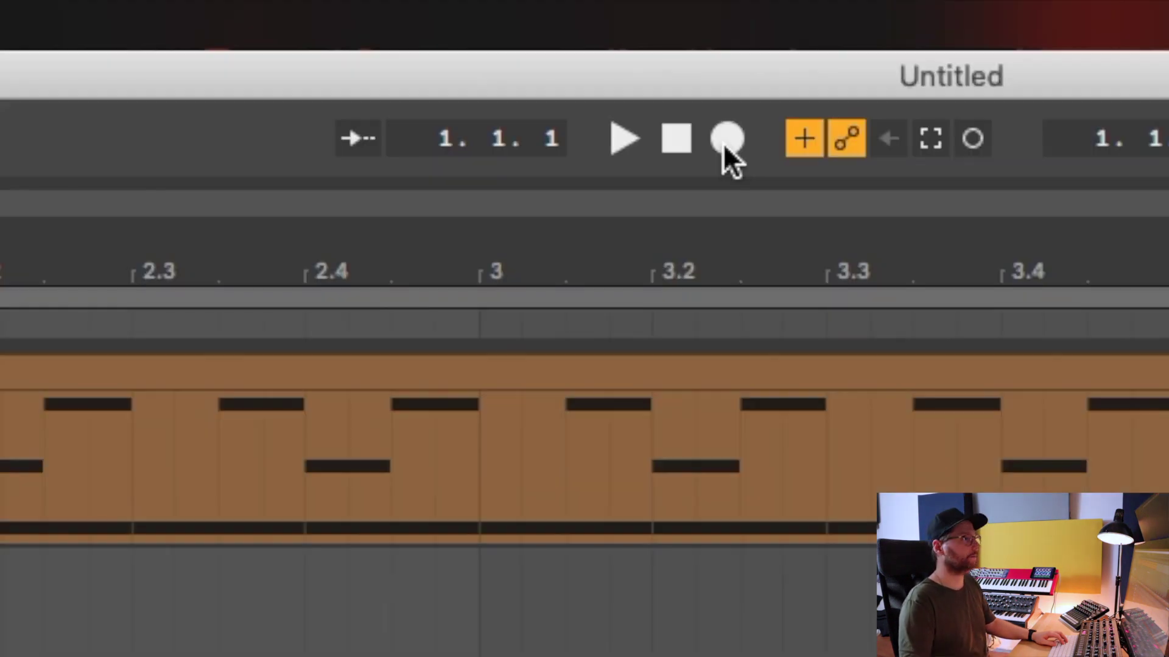
Step: Record Tom Low 909 hits live over the four-bar drum pattern, and open the recorded clip to show its notes
{"action": "left_click", "coordinate": [538, 29]}
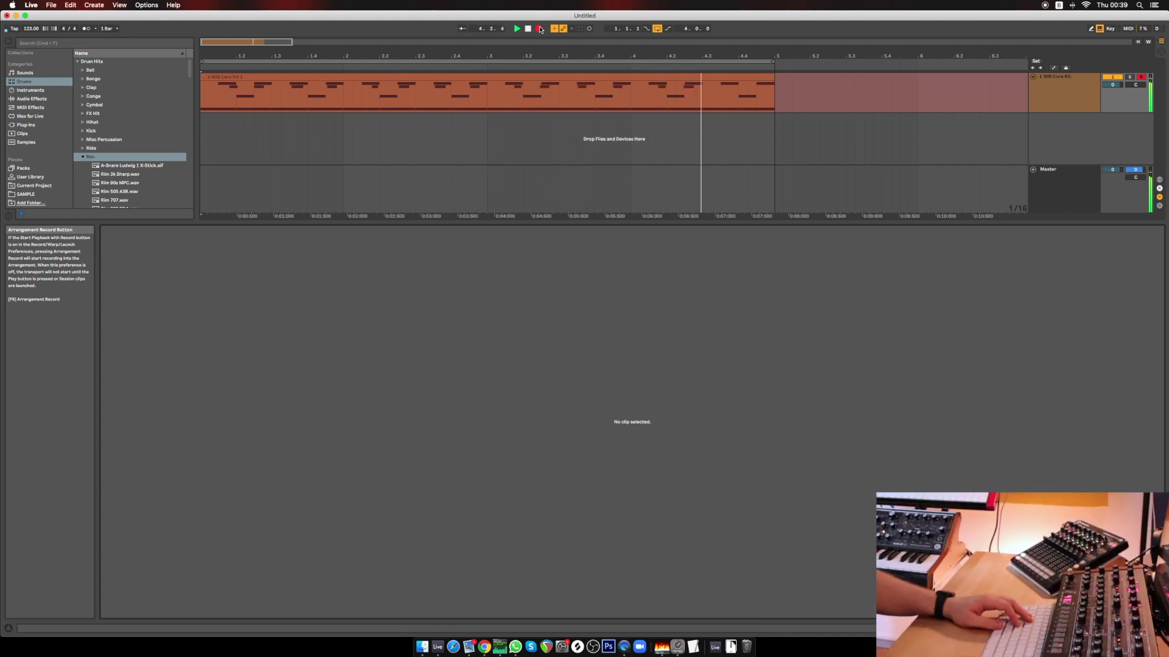
{"action": "left_click", "coordinate": [540, 29]}
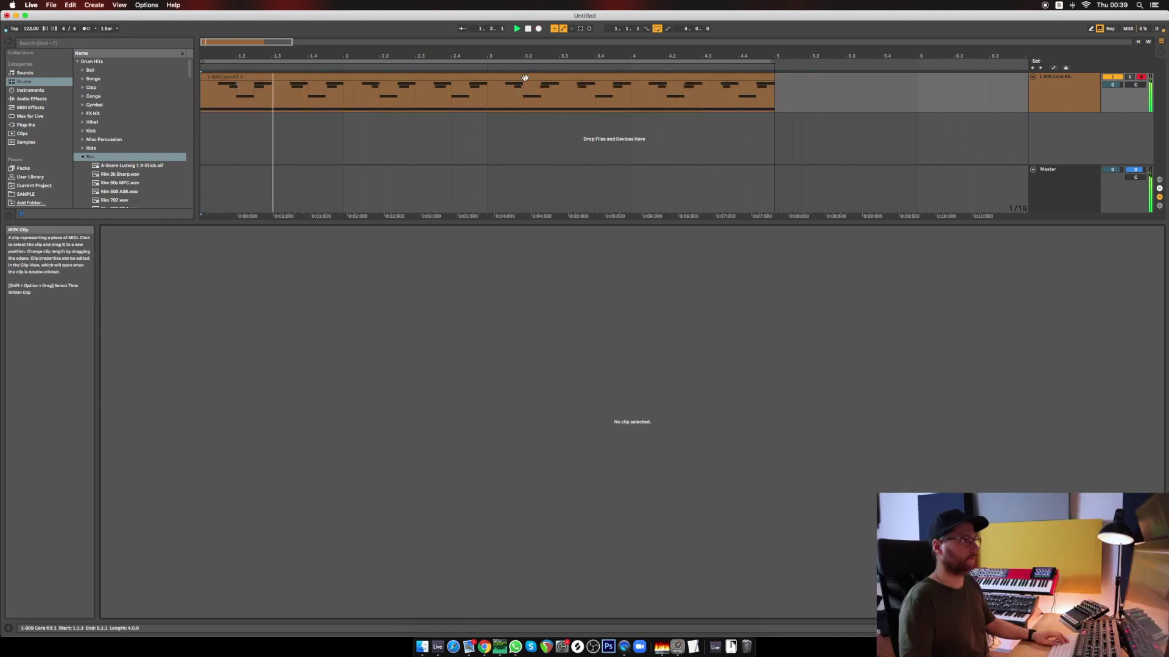
{"action": "double_click", "coordinate": [525, 77]}
{"action": "key", "text": "space"}
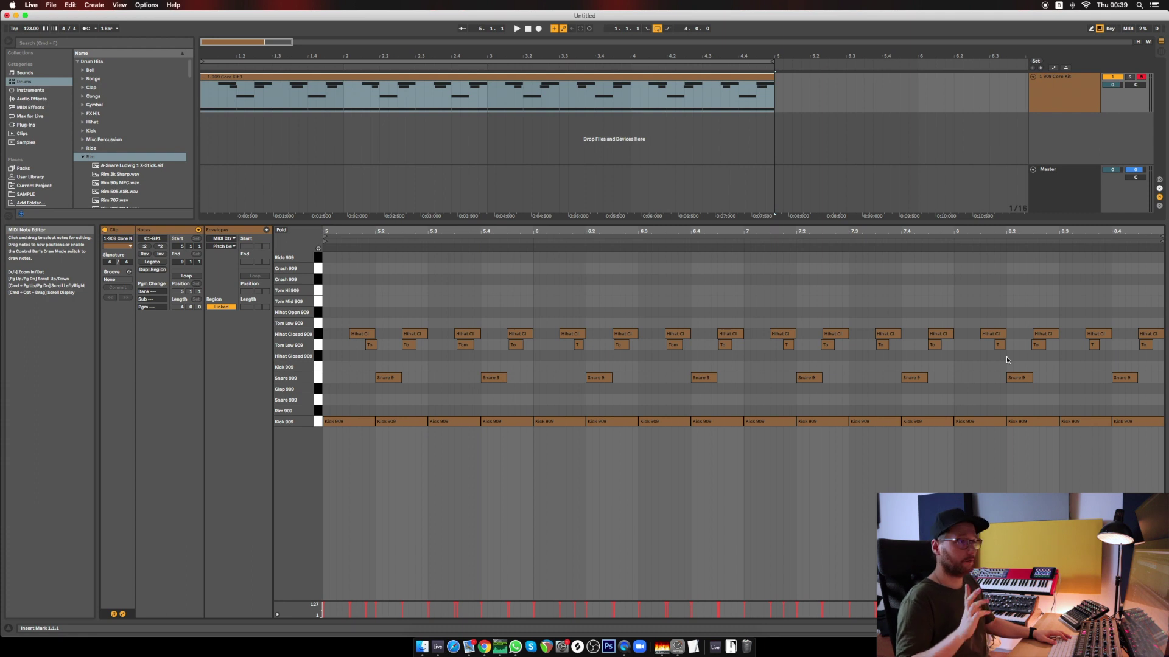
Step: Select all Tom Low 909 notes in the recorded clip, quantize them with the existing quantize settings, and play the pattern
{"action": "left_click", "coordinate": [345, 349]}
{"action": "left_click_drag", "start_coordinate": [345, 349], "coordinate": [1156, 350]}
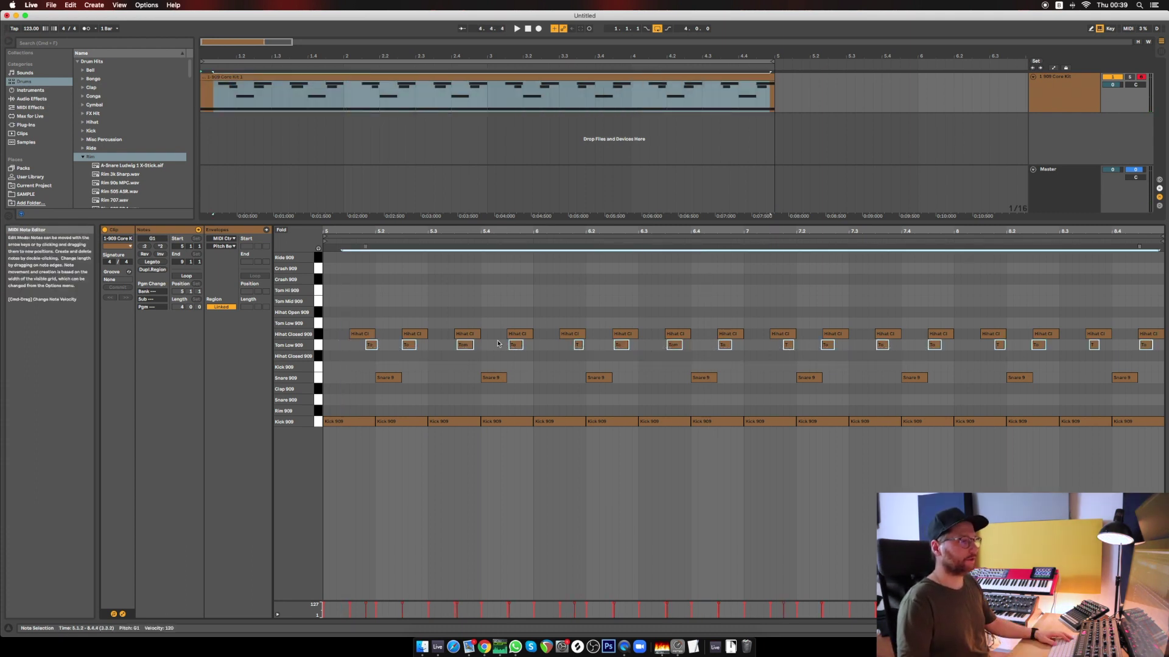
{"action": "right_click", "coordinate": [778, 349]}
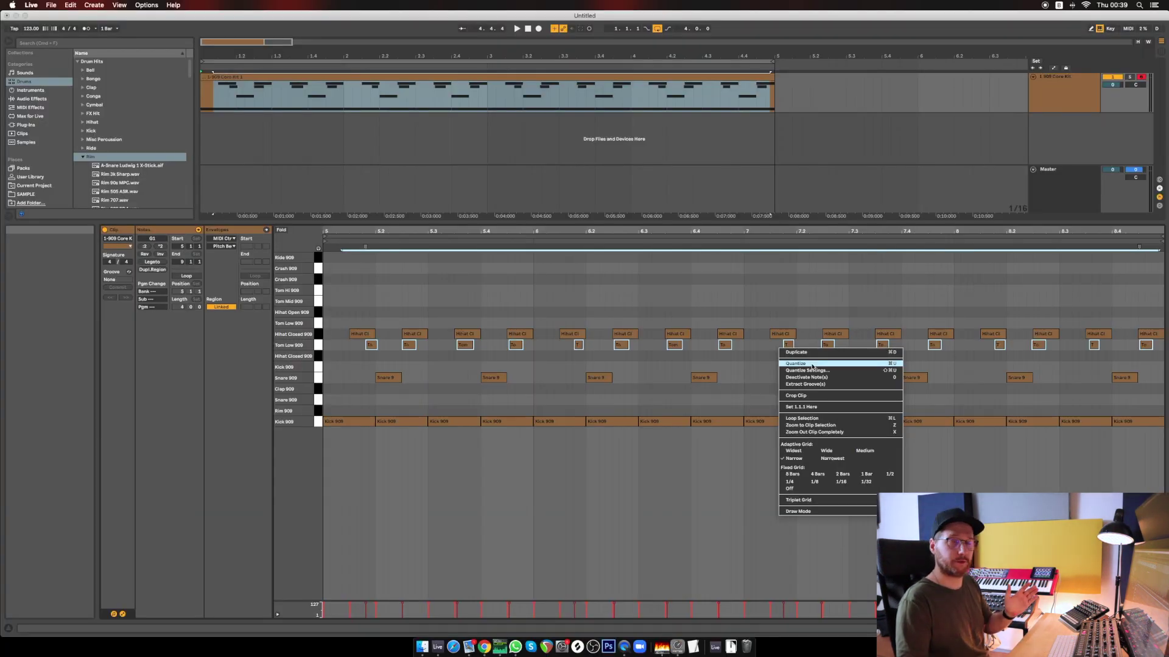
{"action": "left_click", "coordinate": [812, 364]}
{"action": "key", "text": "space"}
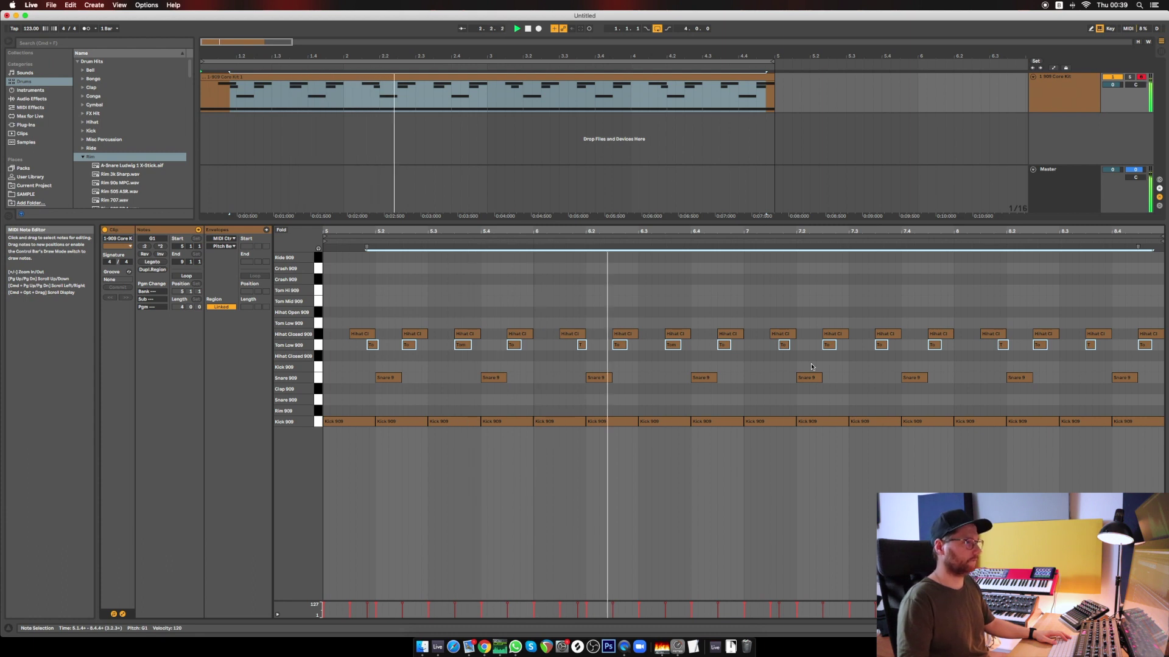
{"action": "left_click", "coordinate": [599, 238]}
{"action": "mouse_move", "coordinate": [599, 239]}
{"action": "left_mouse_down"}
{"action": "mouse_move", "coordinate": [599, 262]}
{"action": "mouse_move", "coordinate": [599, 239]}
{"action": "left_mouse_up"}
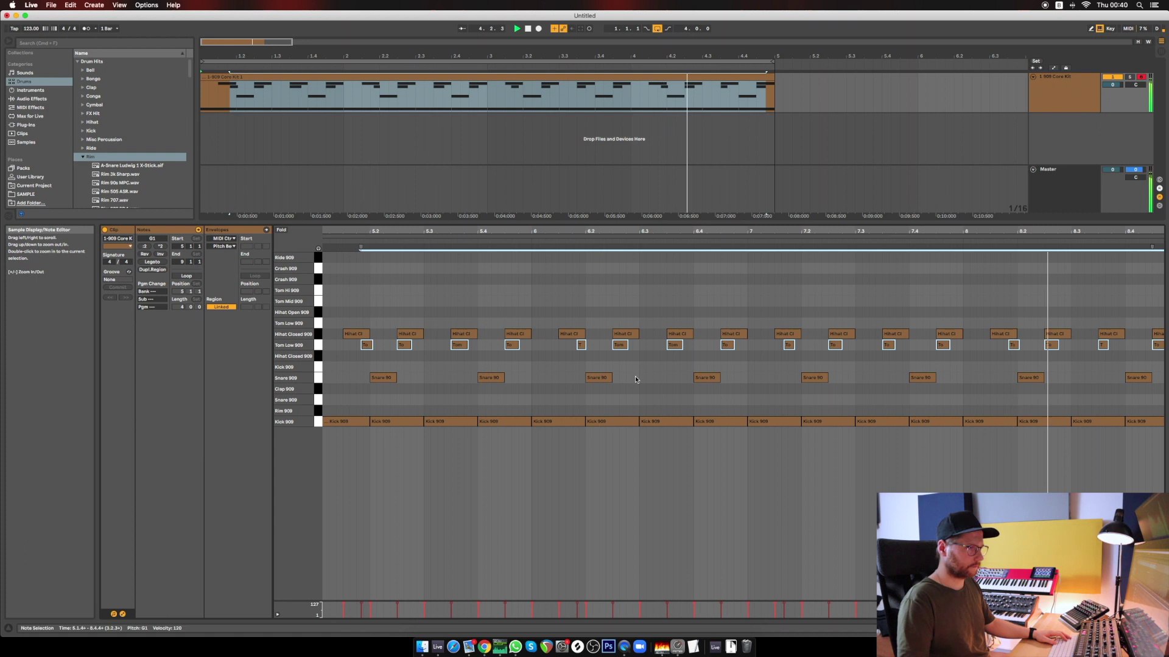
Step: Quantize the selected Tom Low 909 notes to 1/16 and play the four-bar pattern
{"action": "right_click", "coordinate": [651, 361]}
{"action": "left_click", "coordinate": [700, 381]}
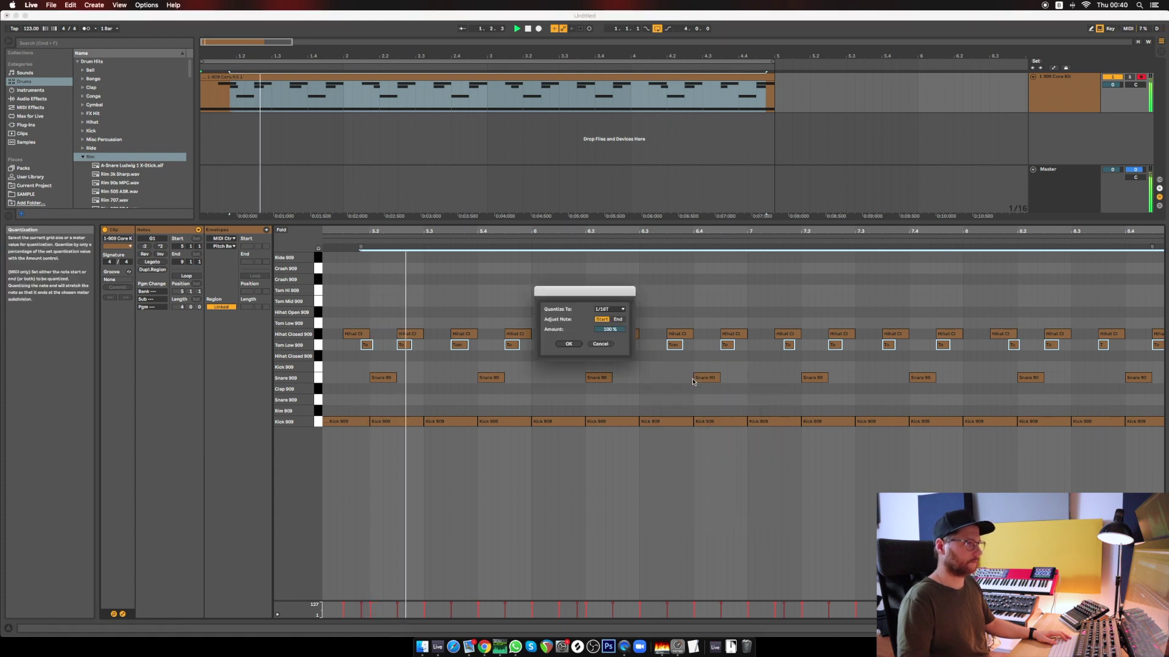
{"action": "left_click", "coordinate": [611, 309]}
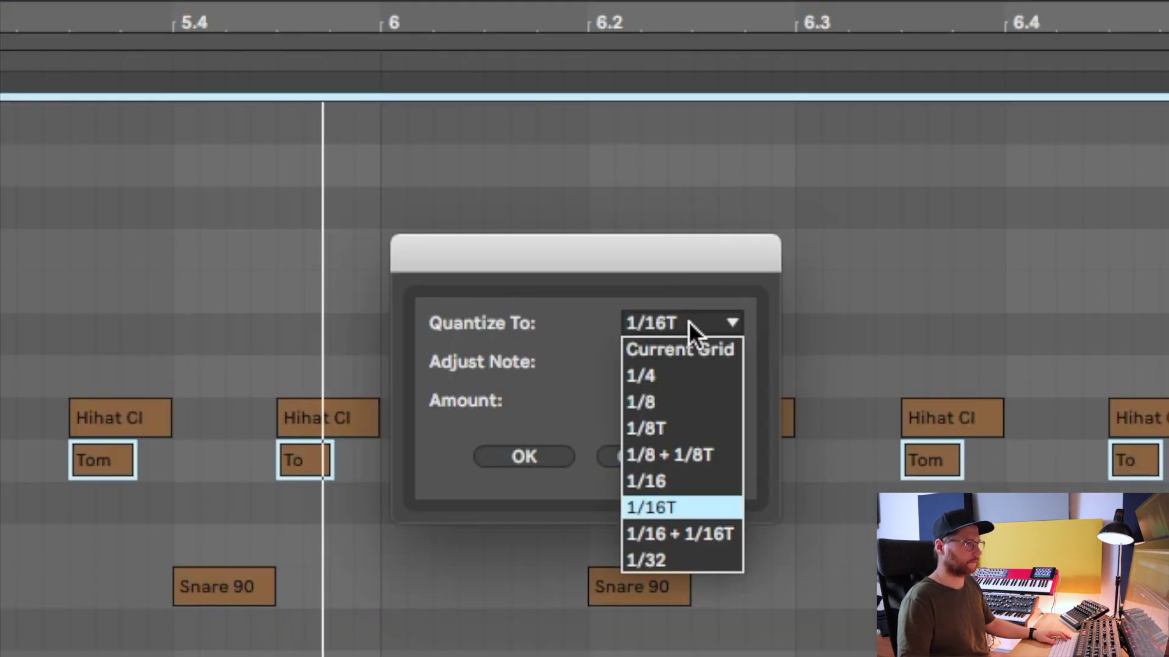
{"action": "left_click", "coordinate": [663, 481]}
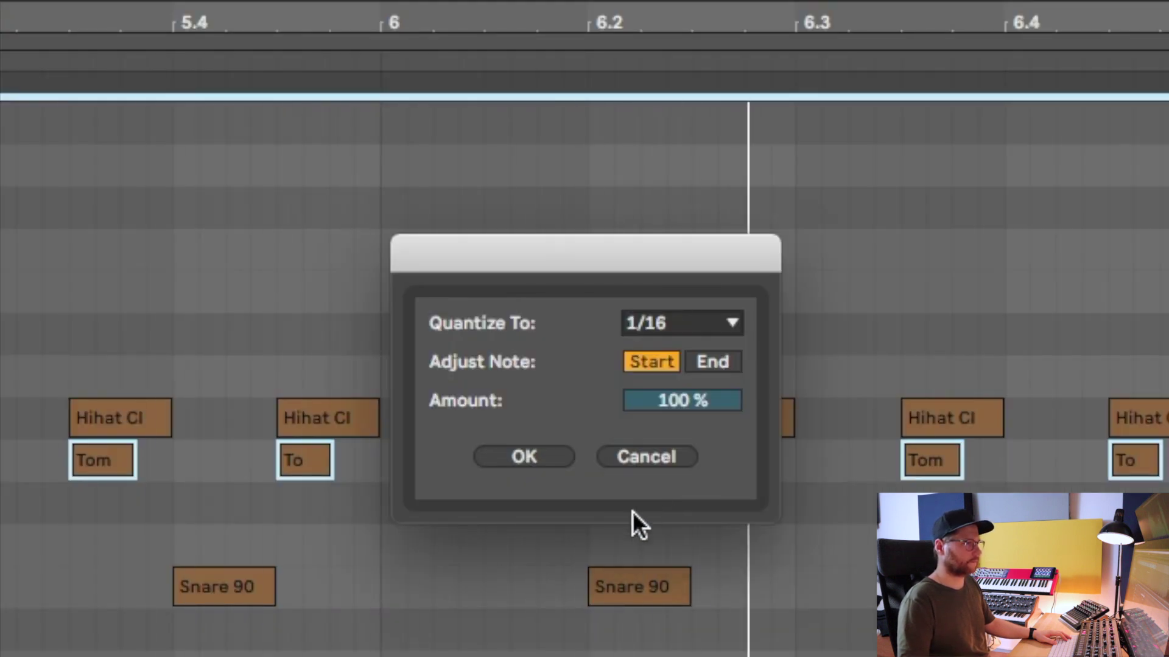
{"action": "left_click", "coordinate": [537, 458]}
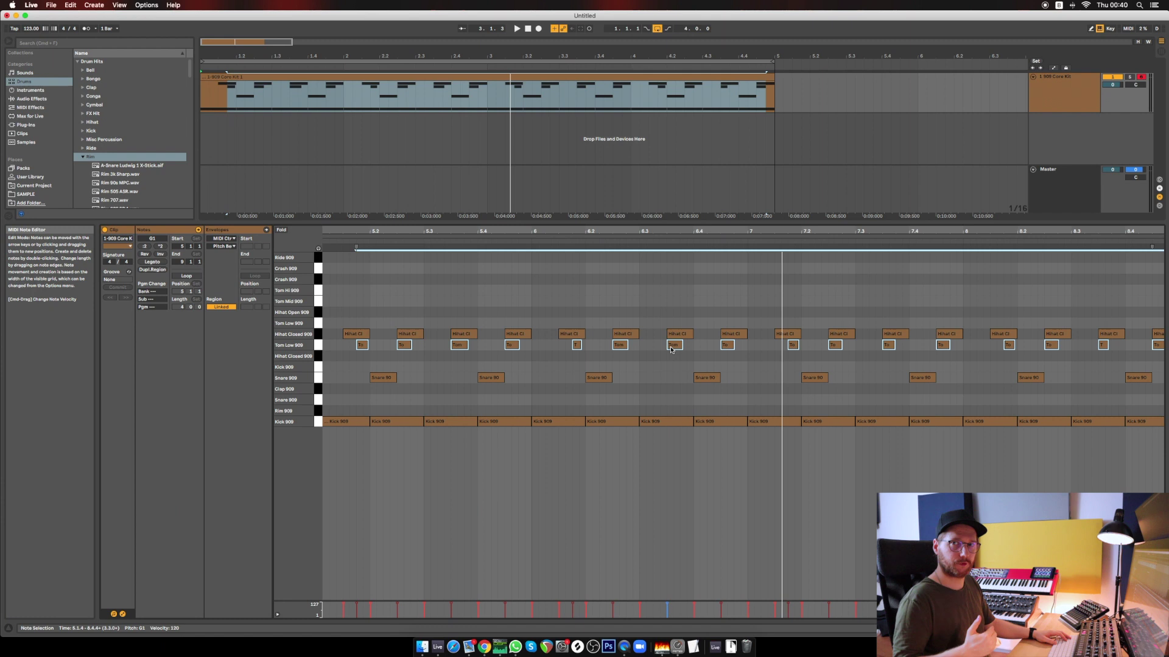
{"action": "key", "text": "space"}
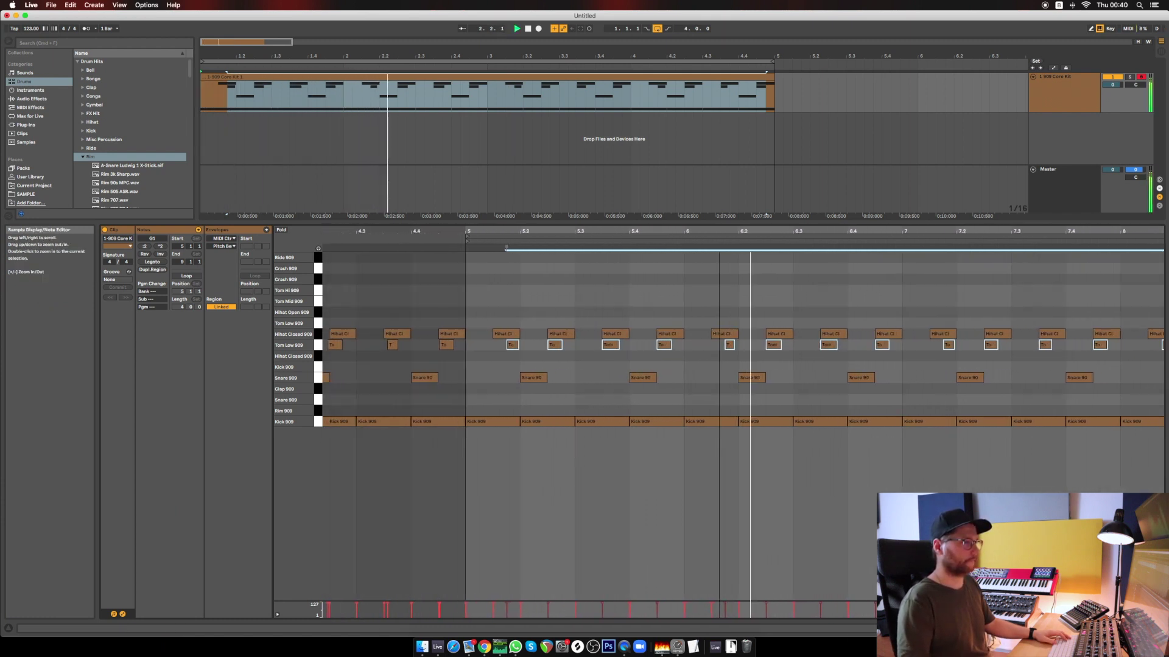
{"action": "left_click_drag", "start_coordinate": [678, 229], "coordinate": [678, 237]}
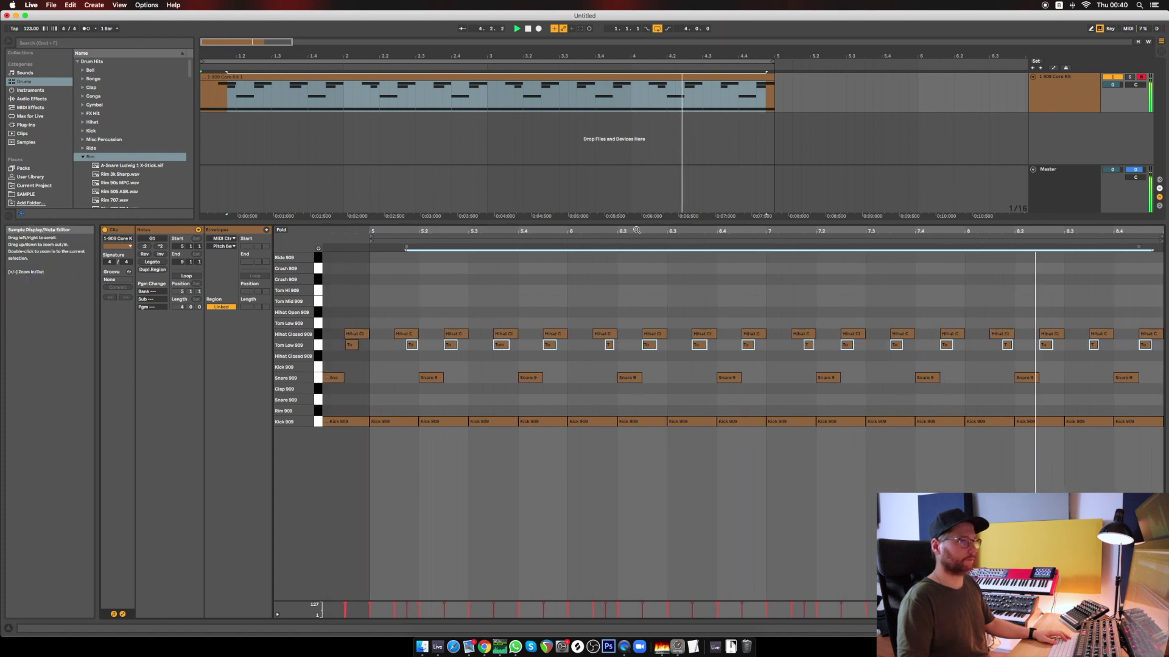
{"action": "key", "text": "space"}
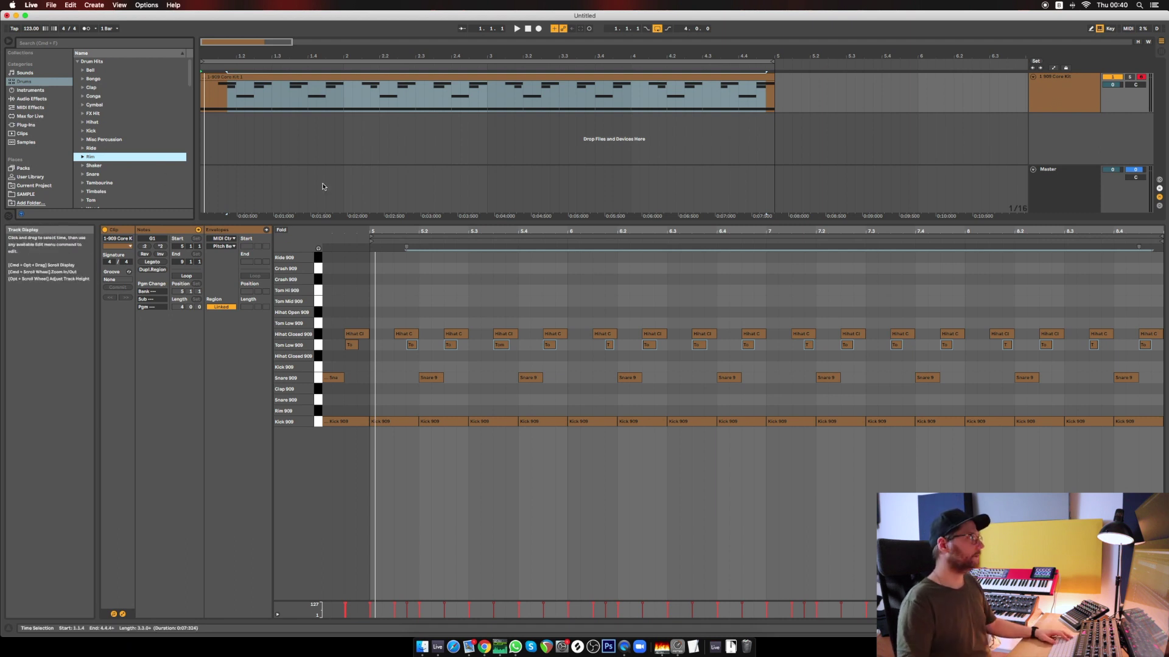
Step: Open the PYSH PERC folder within the SAMPLE place and enlarge the browser to list its percussion samples
{"action": "left_click", "coordinate": [25, 194]}
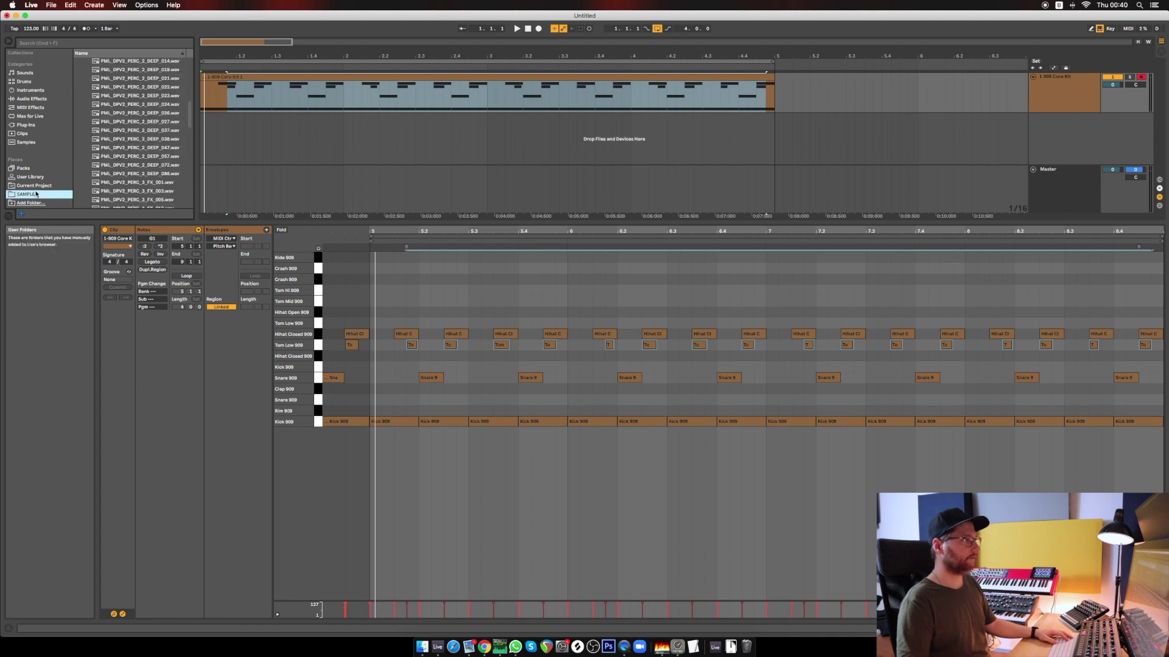
{"action": "scroll", "coordinate": [146, 124], "scroll_direction": "up", "scroll_amount": 5}
{"action": "left_click_drag", "start_coordinate": [146, 223], "coordinate": [155, 397]}
{"action": "scroll", "coordinate": [134, 220], "scroll_direction": "down", "scroll_amount": 5}
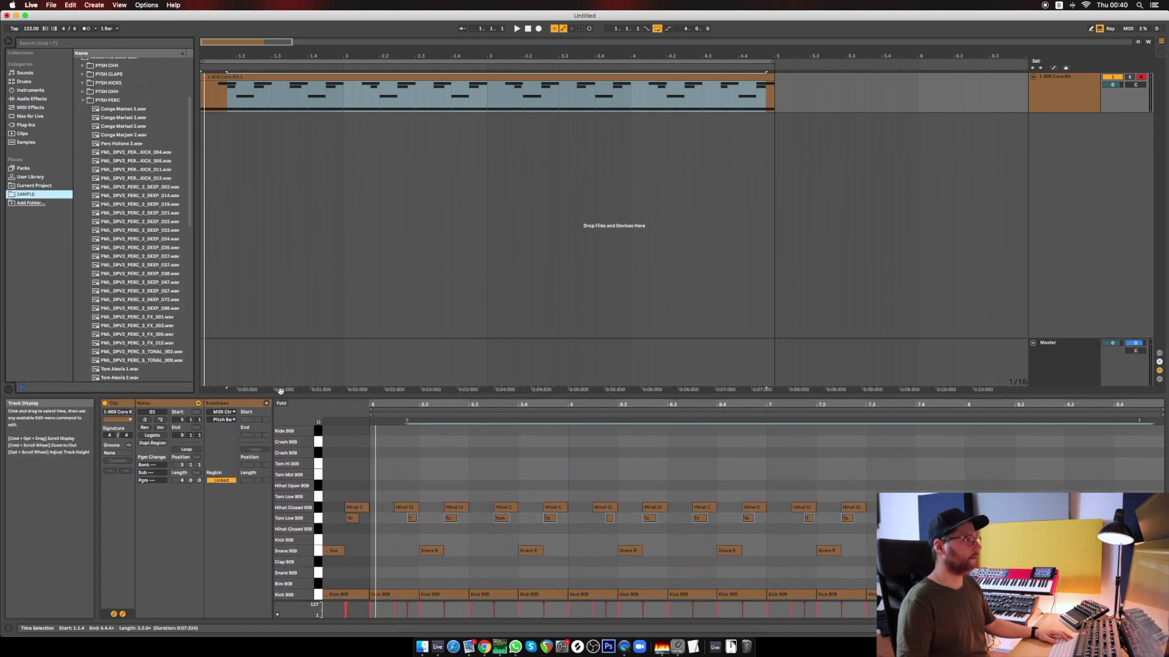
{"action": "left_click_drag", "start_coordinate": [281, 396], "coordinate": [282, 311]}
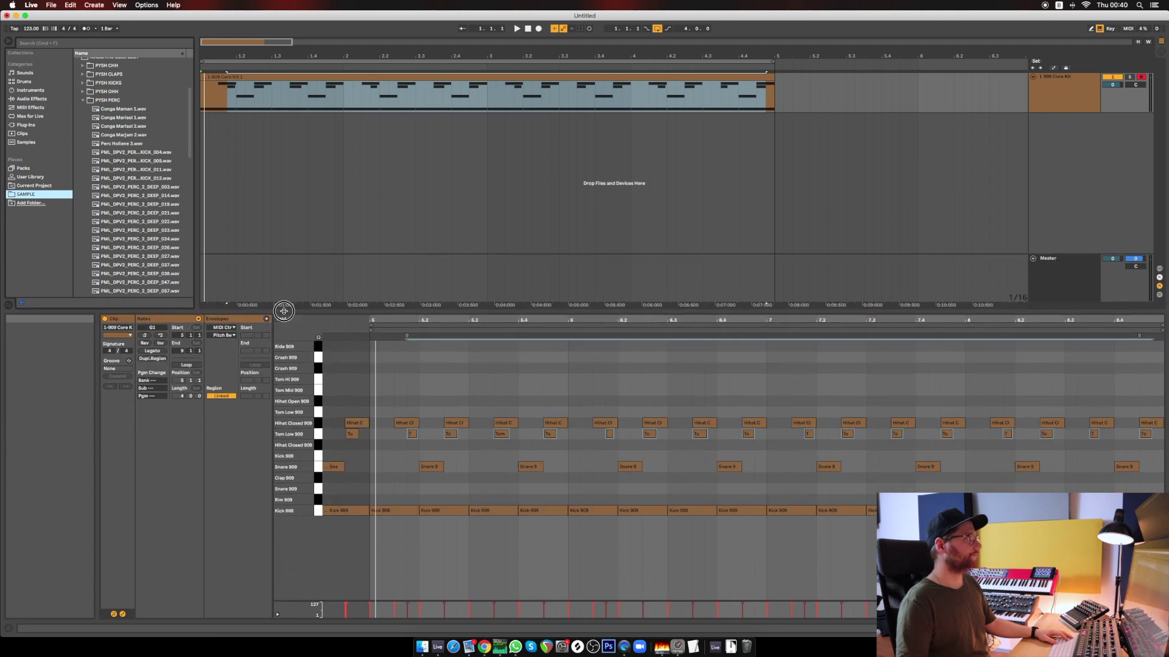
{"action": "left_click", "coordinate": [82, 100]}
{"action": "scroll", "coordinate": [85, 101], "scroll_direction": "up", "scroll_amount": 3}
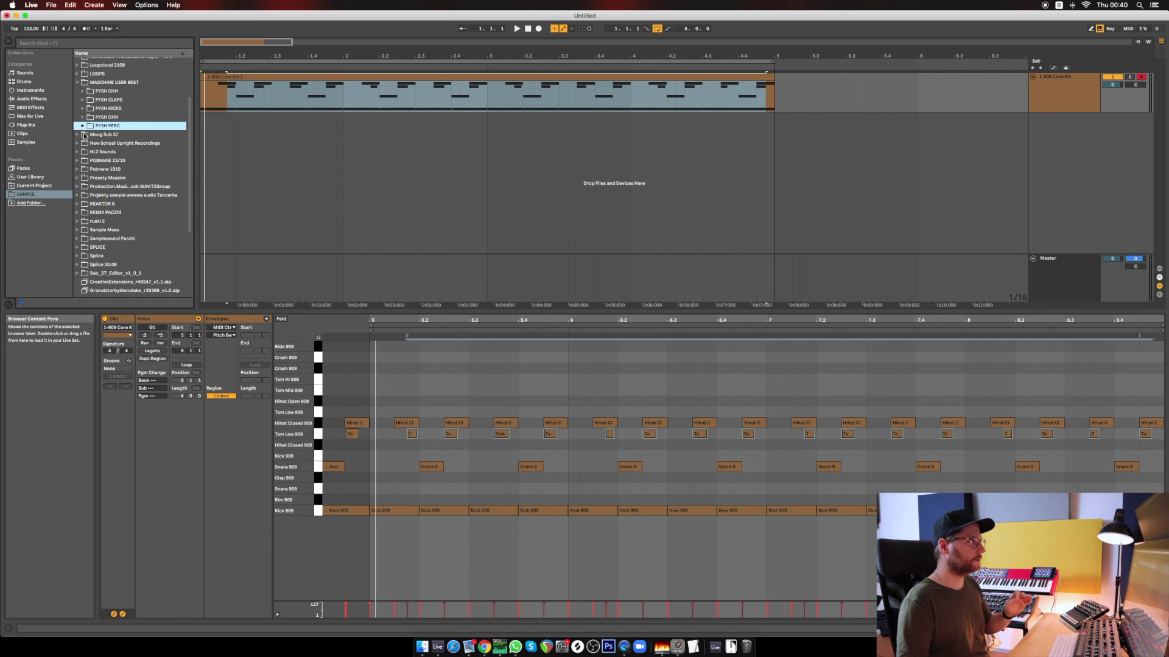
{"action": "left_click", "coordinate": [83, 126]}
{"action": "scroll", "coordinate": [115, 131], "scroll_direction": "down", "scroll_amount": 8}
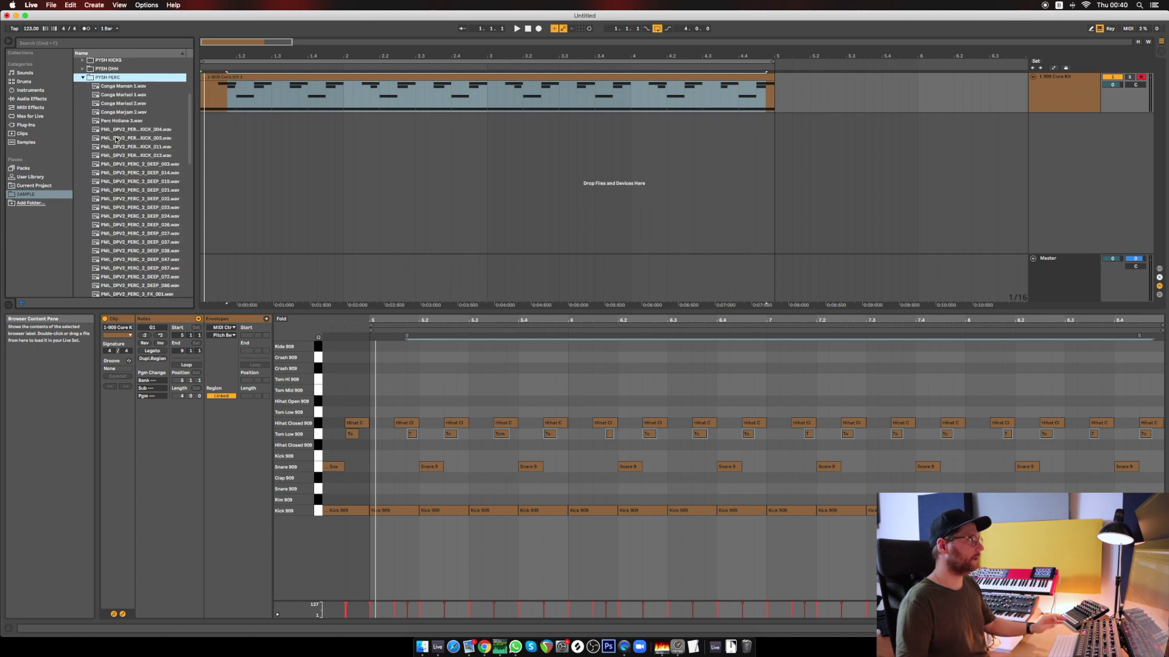
{"action": "scroll", "coordinate": [130, 125], "scroll_direction": "down", "scroll_amount": 5}
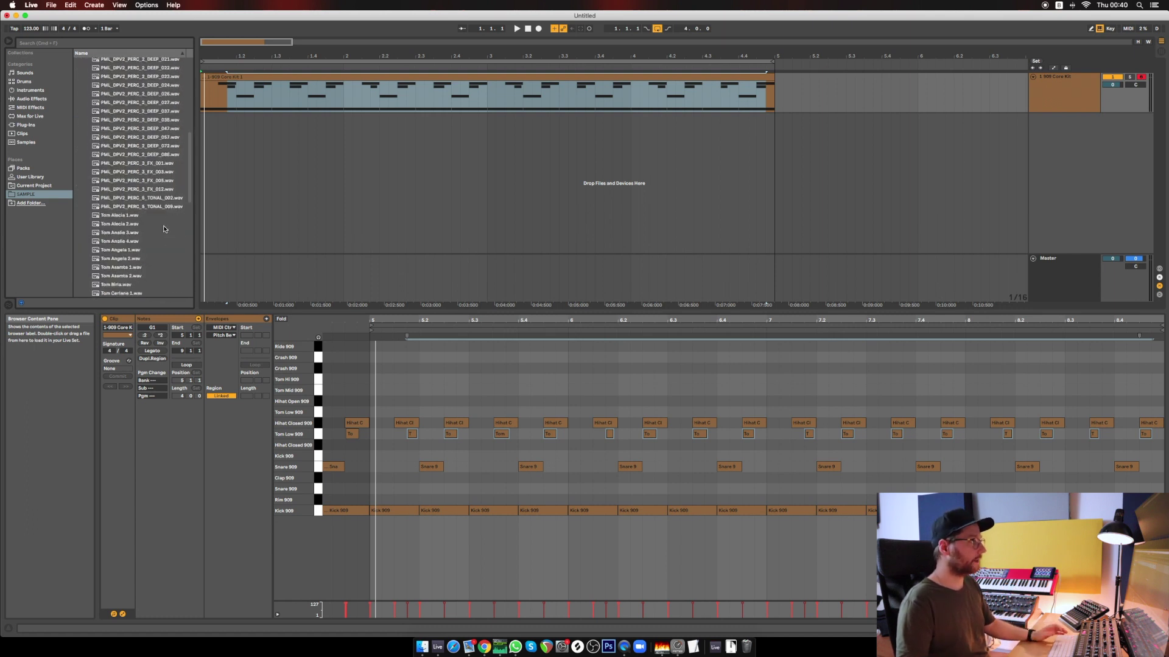
Step: Audition the tom samples around Tom Analia 3.wav and select that sample
{"action": "left_click", "coordinate": [156, 233]}
{"action": "key", "text": "Up"}
{"action": "key", "text": "Down"}
{"action": "key", "text": "Down"}
{"action": "left_click", "coordinate": [154, 233]}
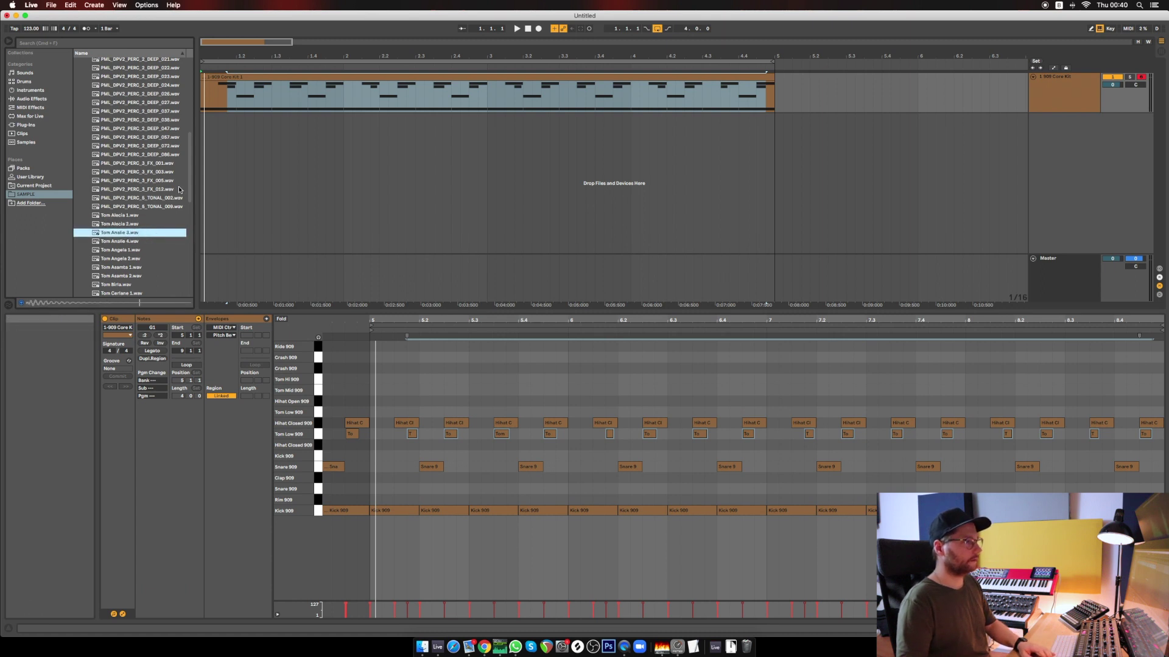
Step: Show the 909 Core Kit devices, replace the Tom Low 909 pad with Tom Analia 3.wav, and play the pattern
{"action": "double_click", "coordinate": [1057, 98]}
{"action": "left_click", "coordinate": [102, 236]}
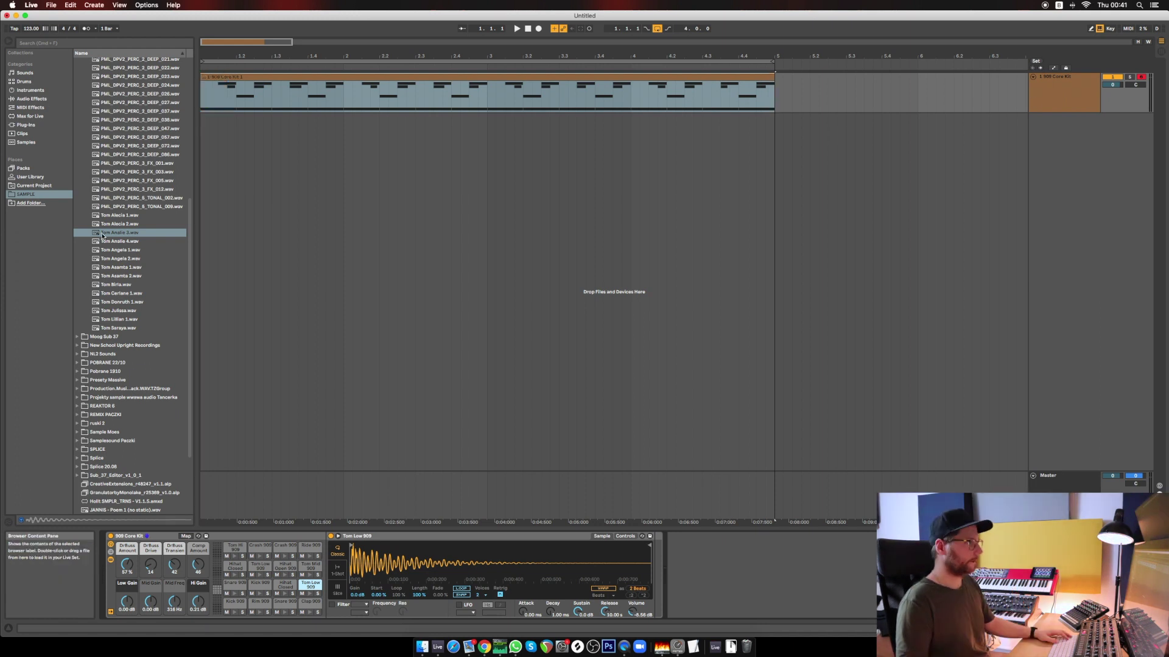
{"action": "key", "text": "space"}
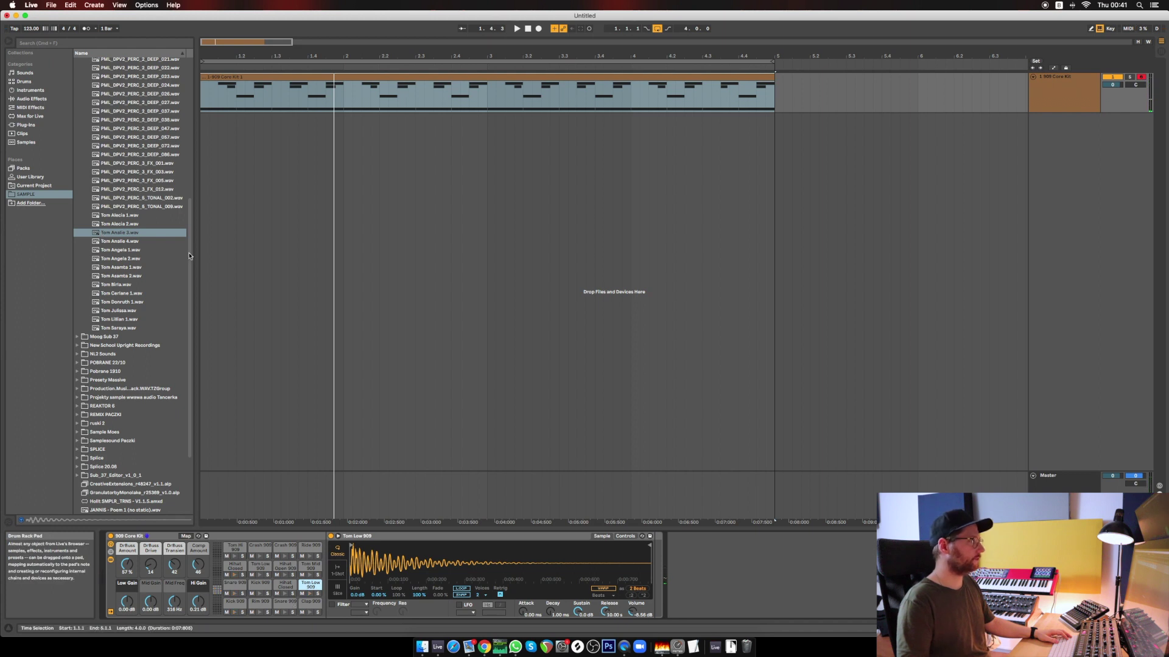
{"action": "left_click_drag", "start_coordinate": [97, 234], "coordinate": [314, 585]}
{"action": "key", "text": "space"}
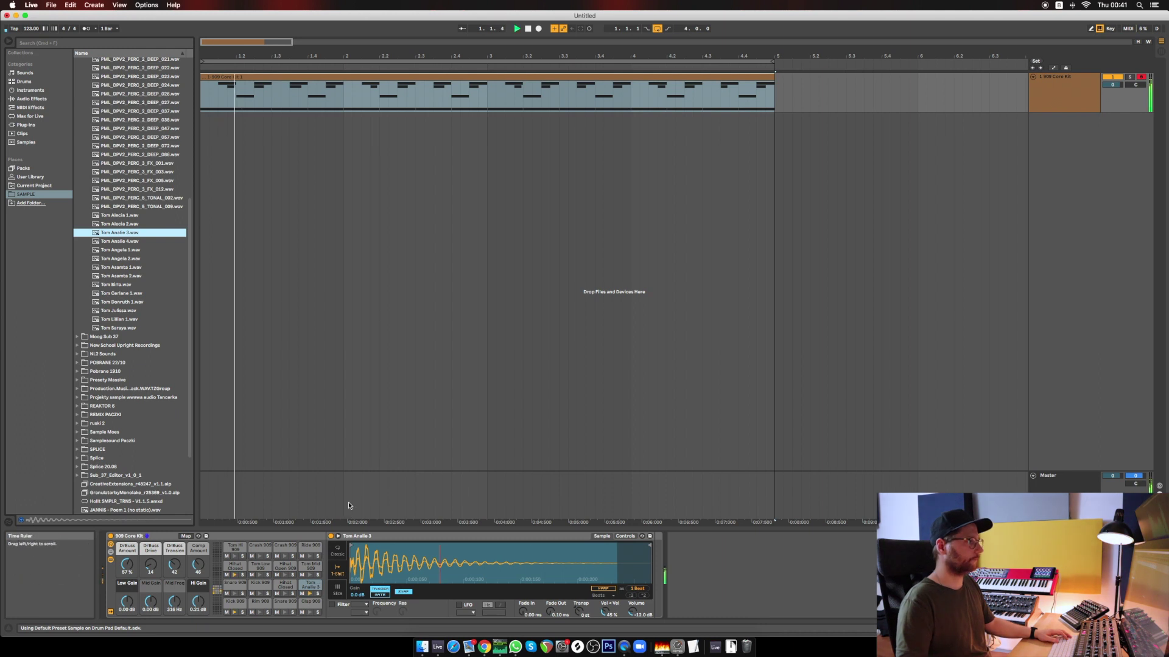
{"action": "scroll", "coordinate": [151, 239], "scroll_direction": "up", "scroll_amount": 8}
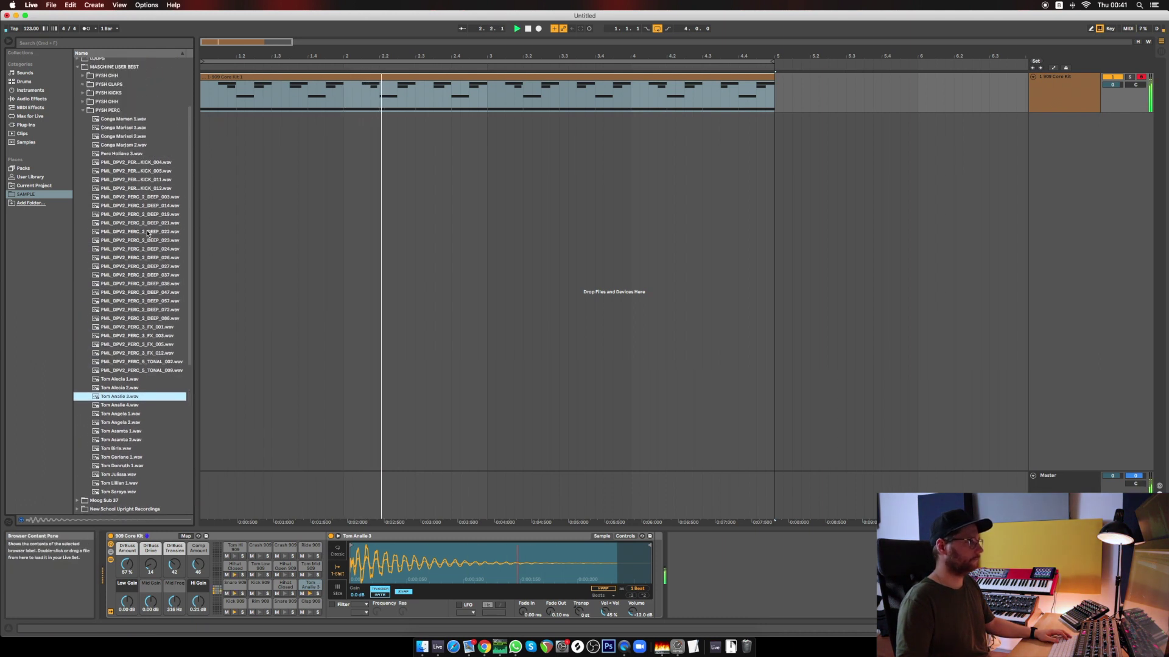
{"action": "key", "text": "space"}
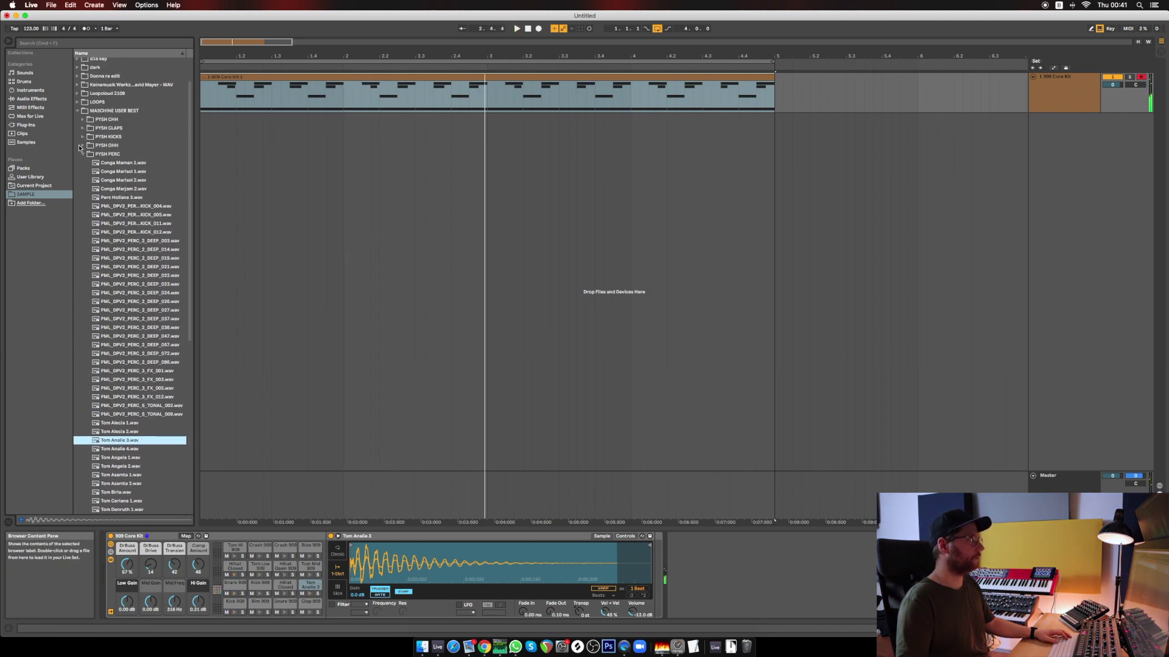
Step: Open the PYSH OHH folder and audition its open hi-hat samples
{"action": "left_click", "coordinate": [105, 146]}
{"action": "left_click", "coordinate": [150, 226]}
{"action": "left_click", "coordinate": [150, 209]}
{"action": "left_click", "coordinate": [149, 200]}
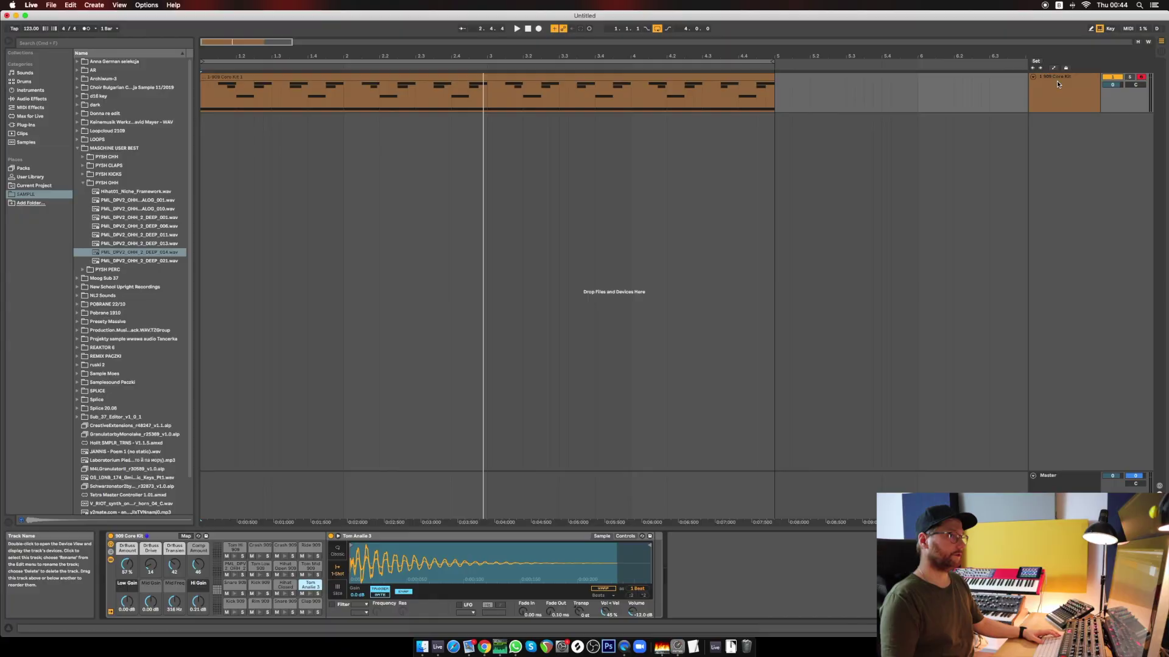
Step: Duplicate the 909 Core Kit track with its clip until there are four drum tracks
{"action": "left_click", "coordinate": [1057, 80]}
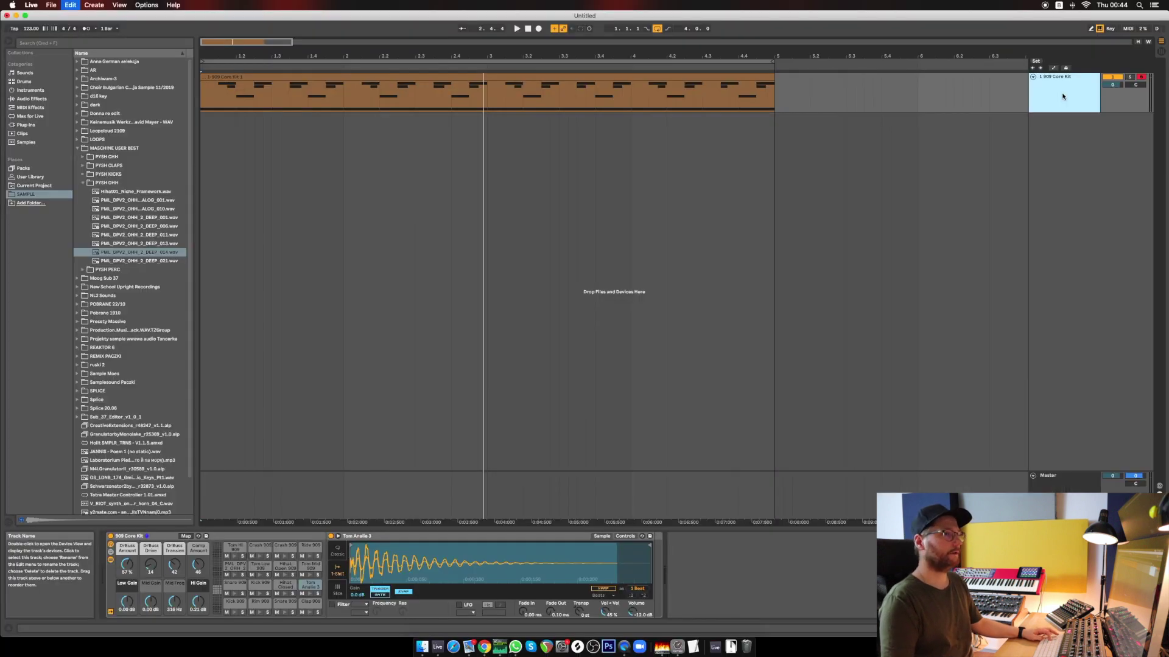
{"action": "key", "text": "super+d"}
{"action": "key", "text": "super+d"}
{"action": "left_click", "coordinate": [1077, 175]}
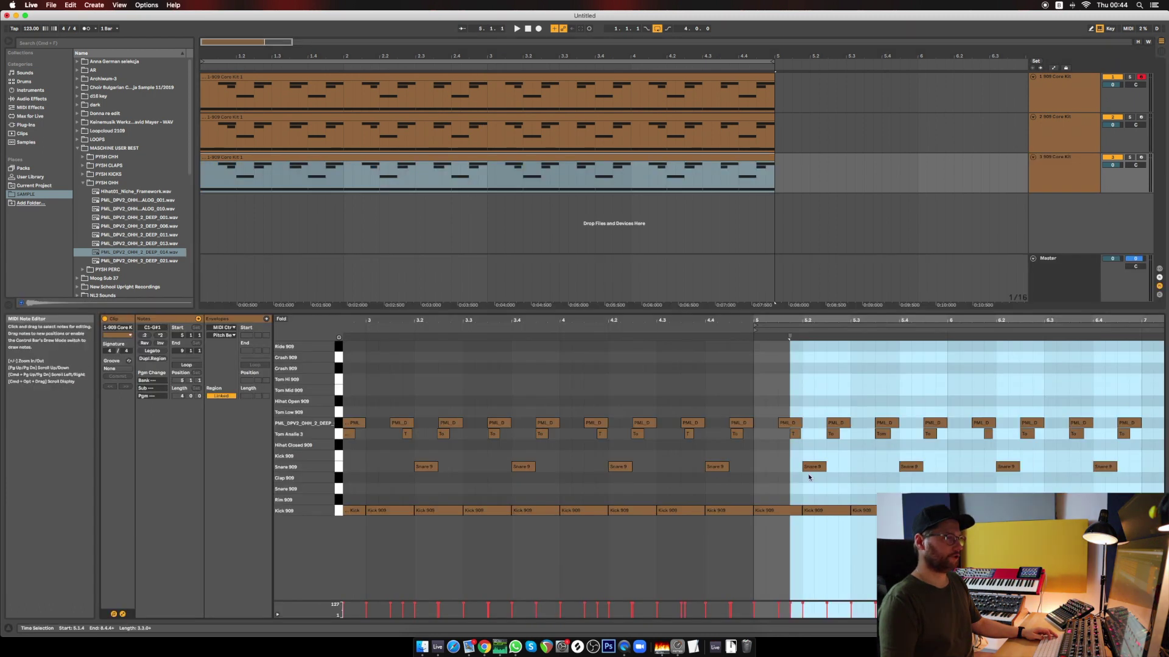
Step: Delete all notes except the Kick 909 in the first track's clip and all except the Snare 909 in the second
{"action": "left_click_drag", "start_coordinate": [1160, 486], "coordinate": [282, 413]}
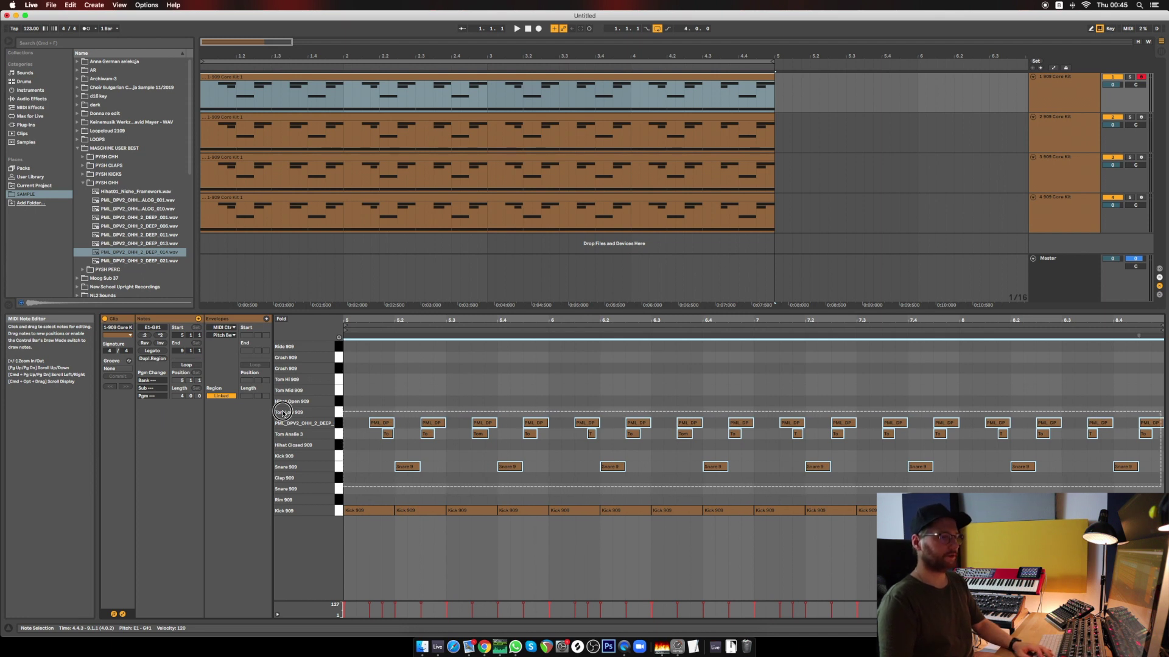
{"action": "key", "text": "Delete"}
{"action": "left_click", "coordinate": [661, 128]}
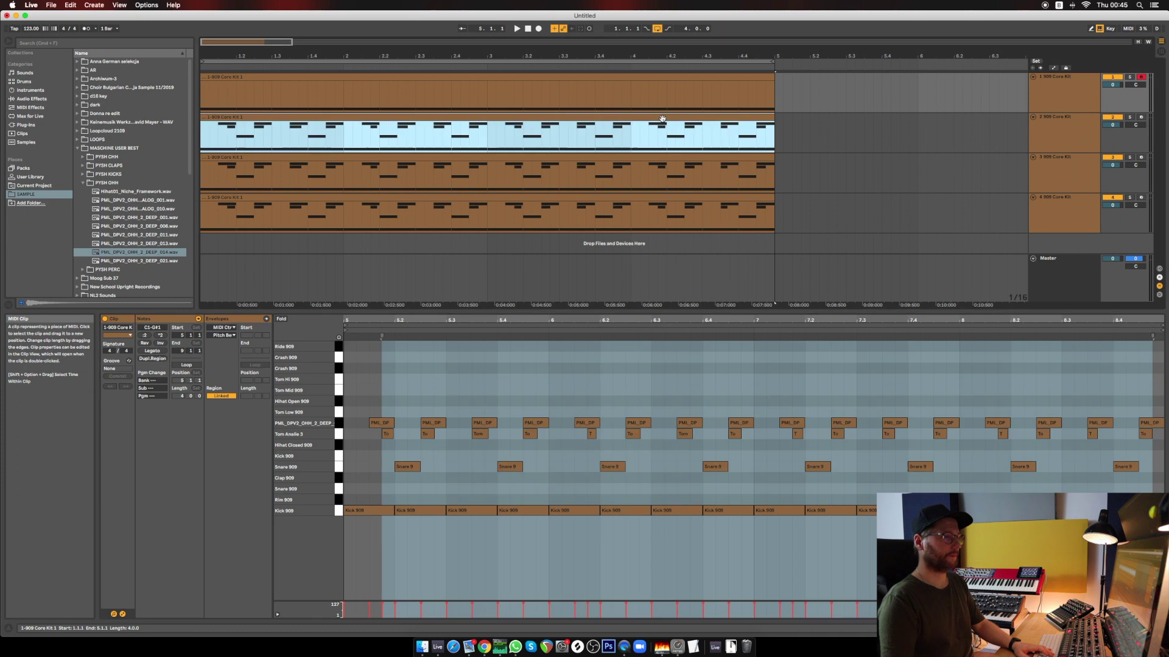
{"action": "left_click_drag", "start_coordinate": [298, 515], "coordinate": [298, 501]}
{"action": "key", "text": "Delete"}
{"action": "left_click_drag", "start_coordinate": [356, 390], "coordinate": [1160, 451]}
{"action": "key", "text": "Delete"}
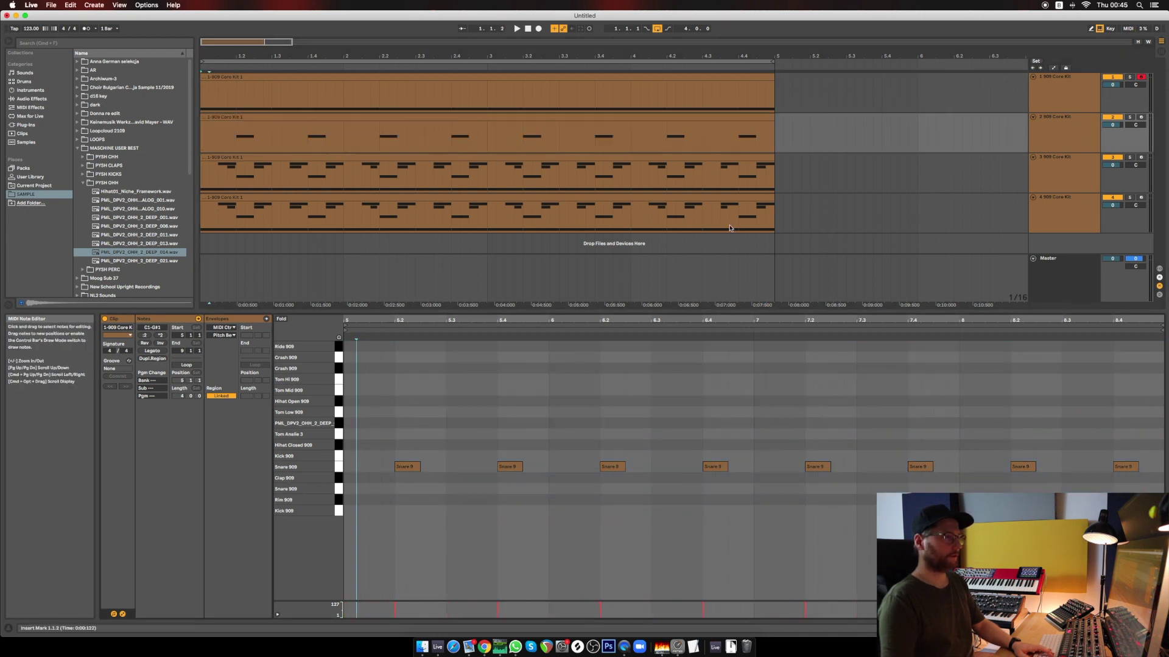
Step: Delete all notes except the Tom Analia 3 hits in the third track's clip
{"action": "left_click", "coordinate": [689, 159]}
{"action": "left_click_drag", "start_coordinate": [297, 510], "coordinate": [297, 434]}
{"action": "key", "text": "Delete"}
{"action": "key", "text": "space"}
Step: Delete all notes except the PML_DPV2_OHH_2_DEEP open hi-hat hits in the fourth track's clip
{"action": "left_click", "coordinate": [689, 207]}
{"action": "left_click_drag", "start_coordinate": [298, 510], "coordinate": [297, 434]}
{"action": "key", "text": "Delete"}
{"action": "left_click", "coordinate": [1061, 199]}
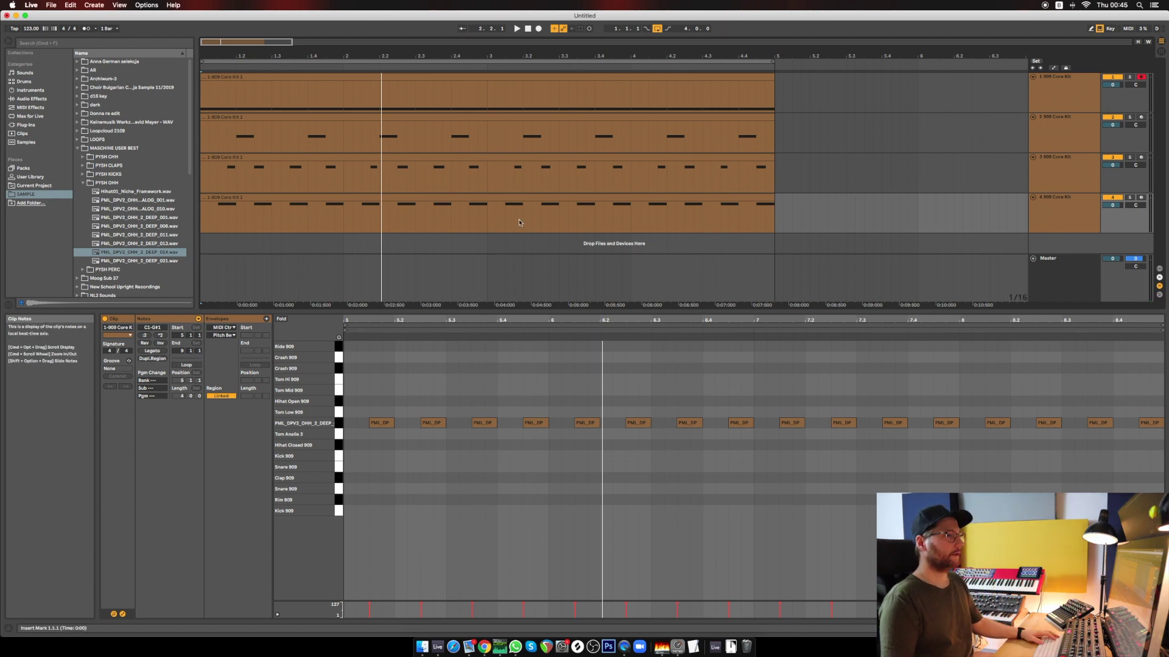
{"action": "left_click", "coordinate": [51, 6]}
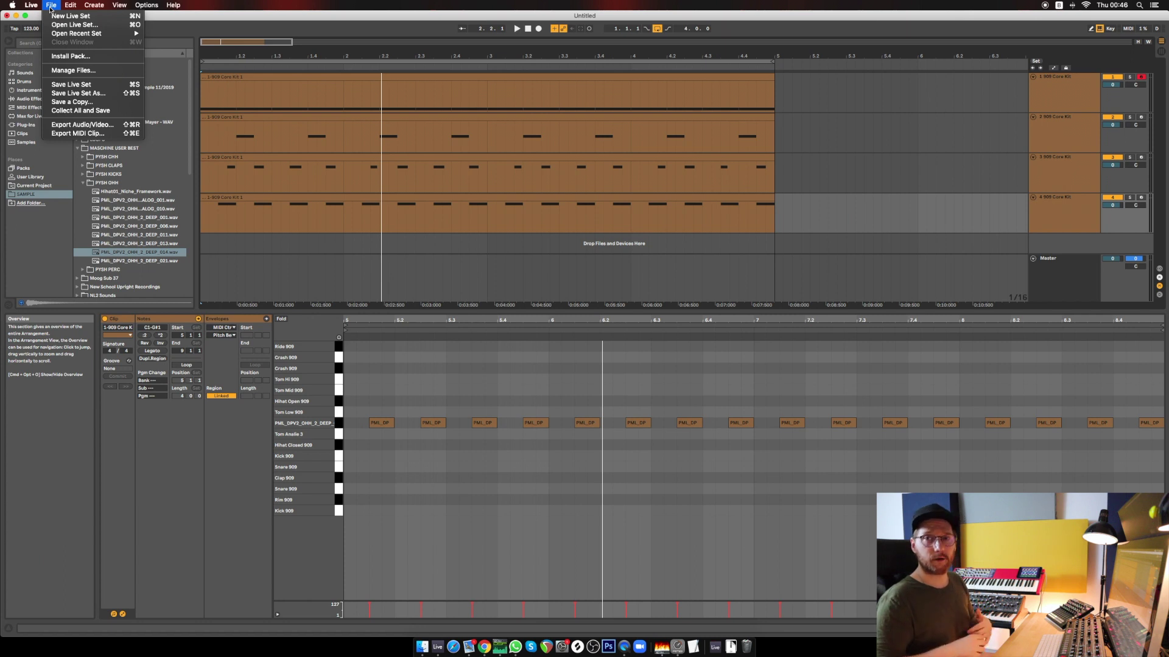
{"action": "left_click", "coordinate": [50, 9]}
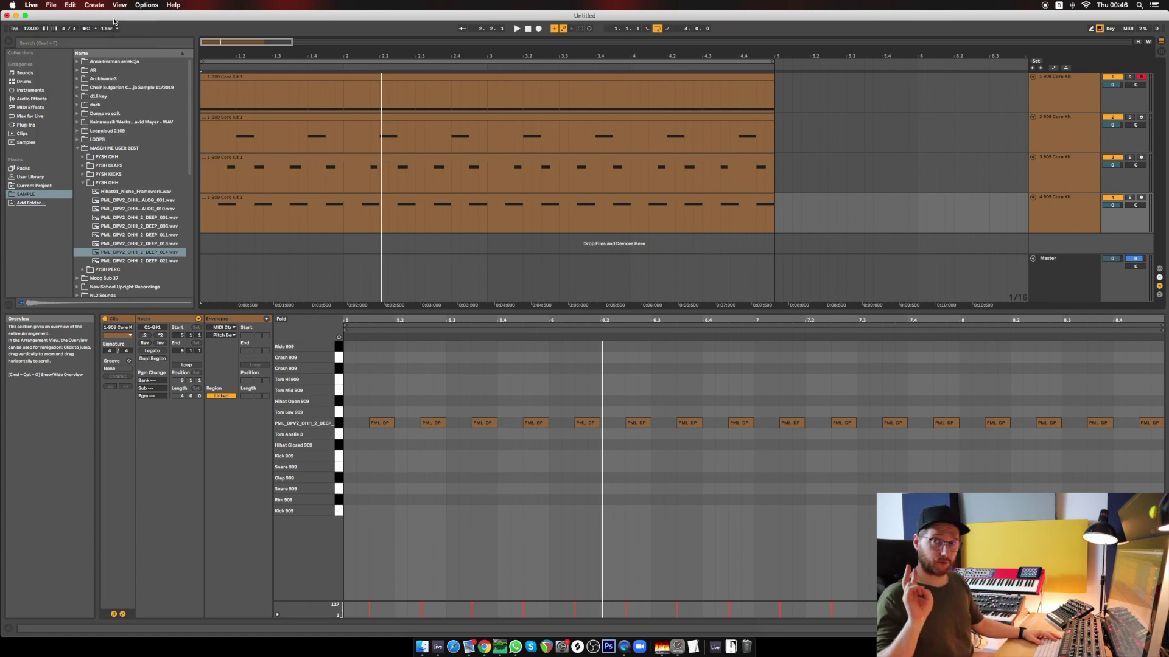